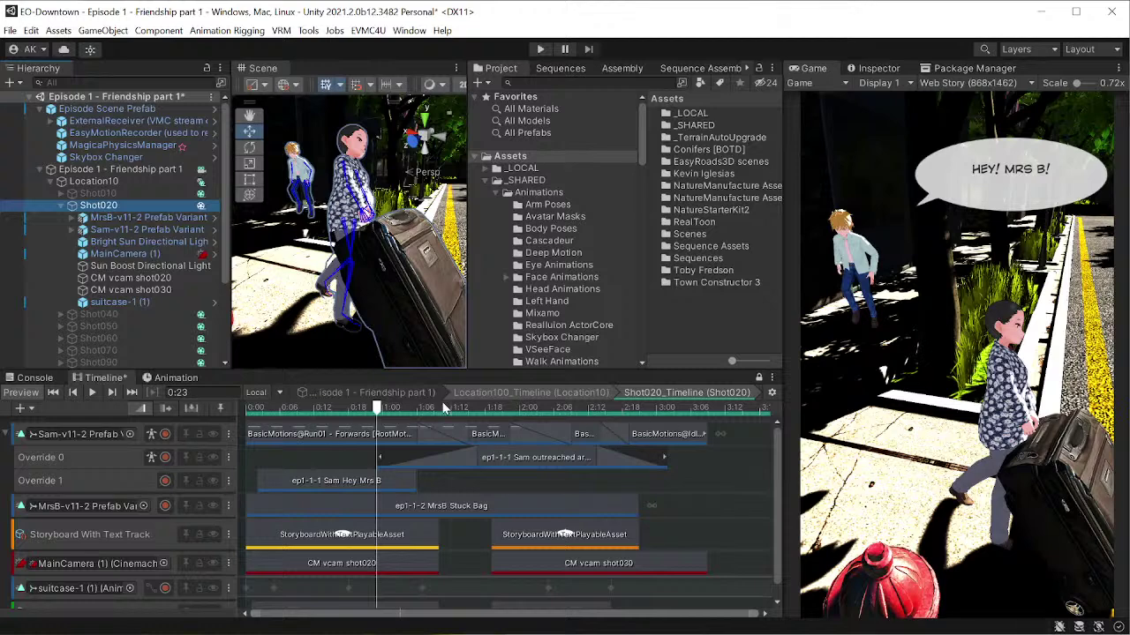
- Scrub the Shot020 timeline from its start to 1:15 to preview the shot
{"action": "left_click_drag", "start_coordinate": [376, 406], "coordinate": [203, 390]}
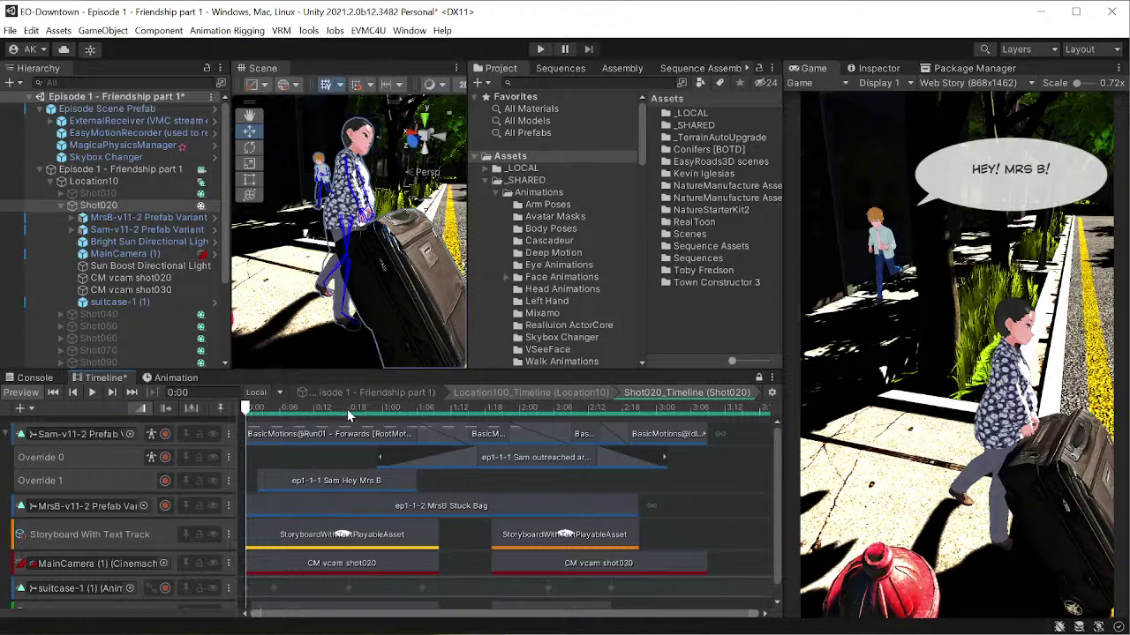
{"action": "left_click_drag", "start_coordinate": [246, 409], "coordinate": [467, 409]}
- Try deleting the second storyboard text clip and extending the first one over its time range, and undo both edits
{"action": "left_click", "coordinate": [565, 537]}
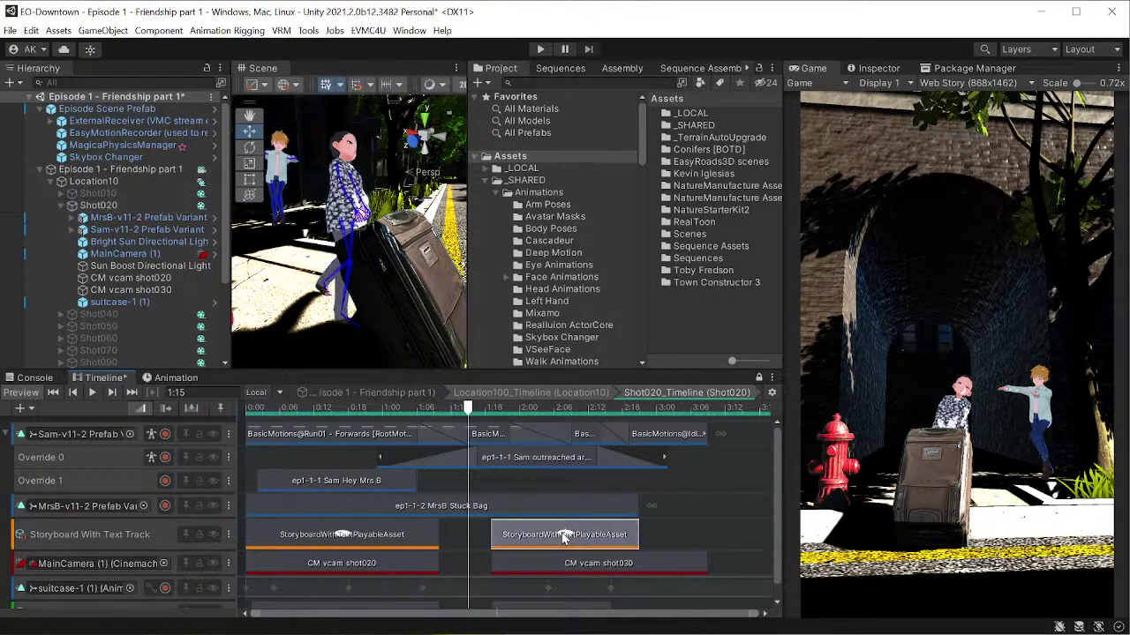
{"action": "key", "text": "Delete"}
{"action": "left_click_drag", "start_coordinate": [438, 536], "coordinate": [691, 536]}
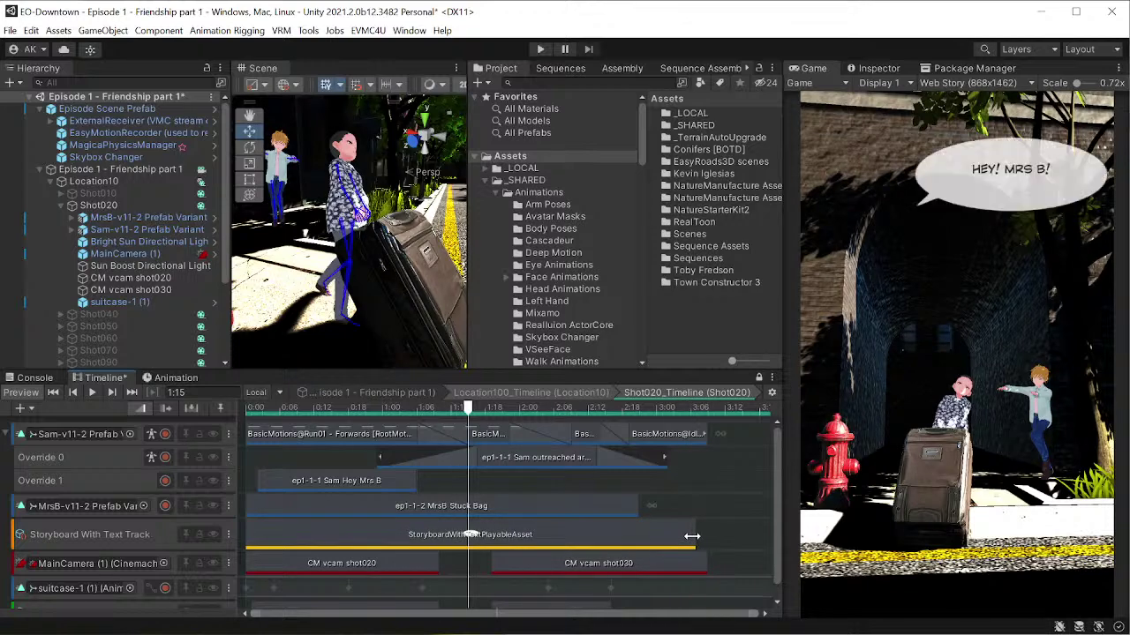
{"action": "key", "text": "ctrl+z"}
{"action": "key", "text": "ctrl+z"}
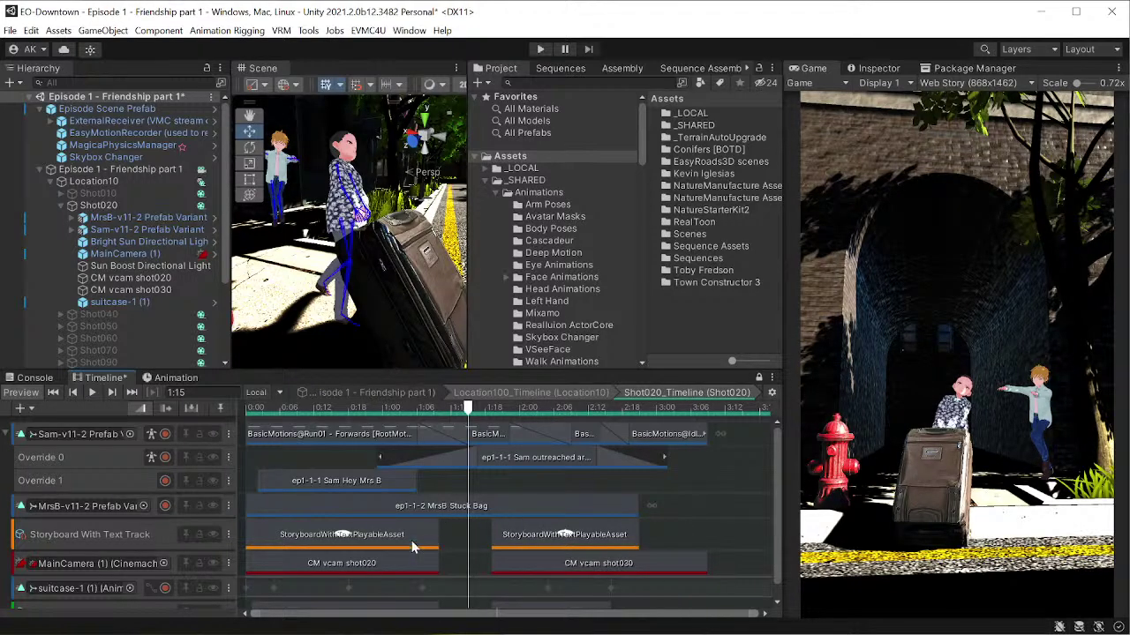
- Try deleting the CM vcam shot030 clip and extending CM vcam shot020 to 3:06, preview 3:04, and undo both edits
{"action": "left_click", "coordinate": [525, 570]}
{"action": "key", "text": "Delete"}
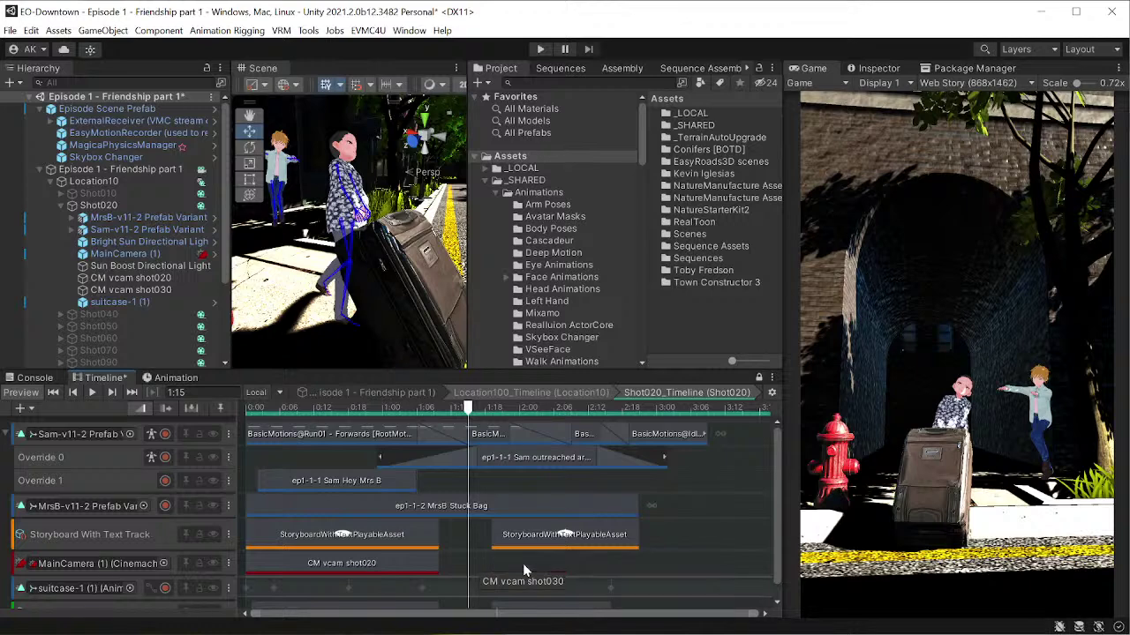
{"action": "left_click_drag", "start_coordinate": [439, 563], "coordinate": [689, 556]}
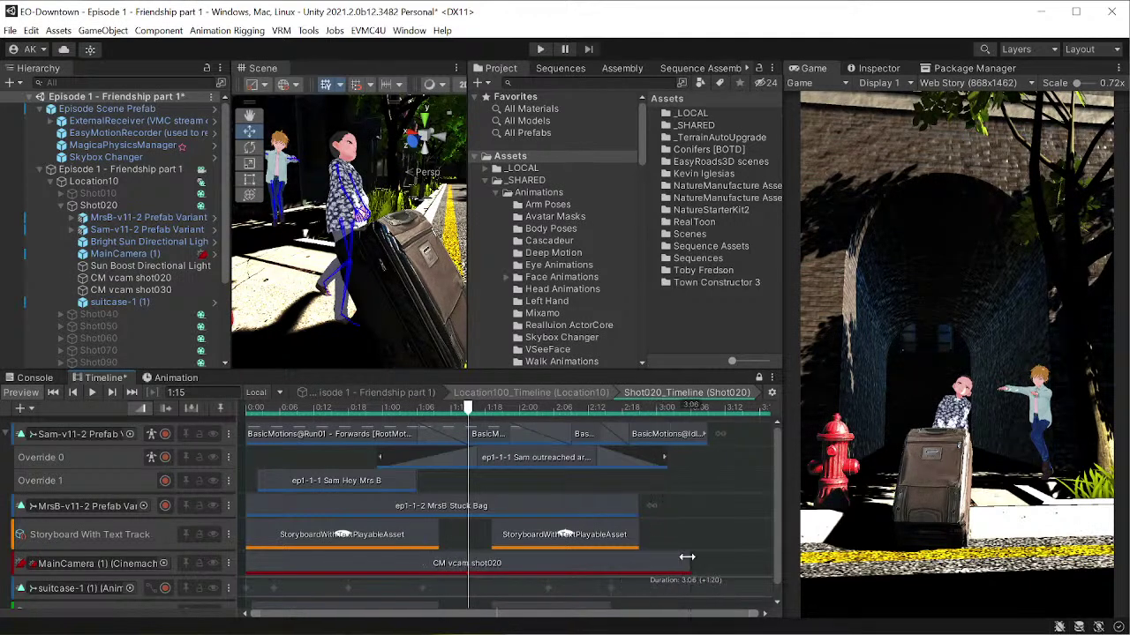
{"action": "left_click_drag", "start_coordinate": [468, 410], "coordinate": [679, 403]}
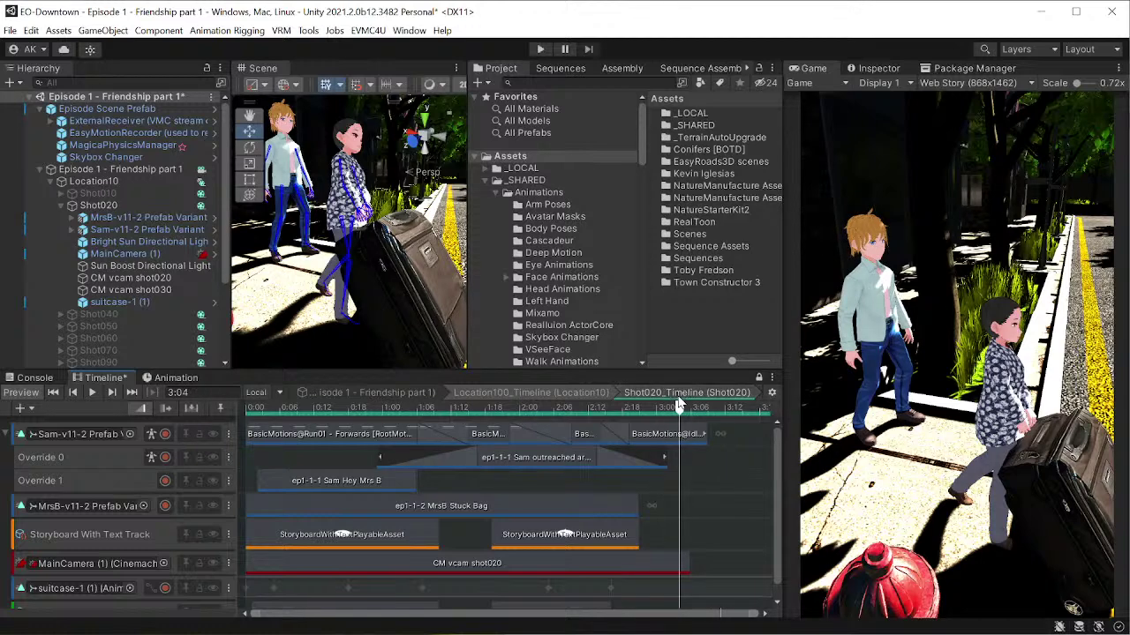
{"action": "key", "text": "ctrl+z"}
{"action": "key", "text": "ctrl+z"}
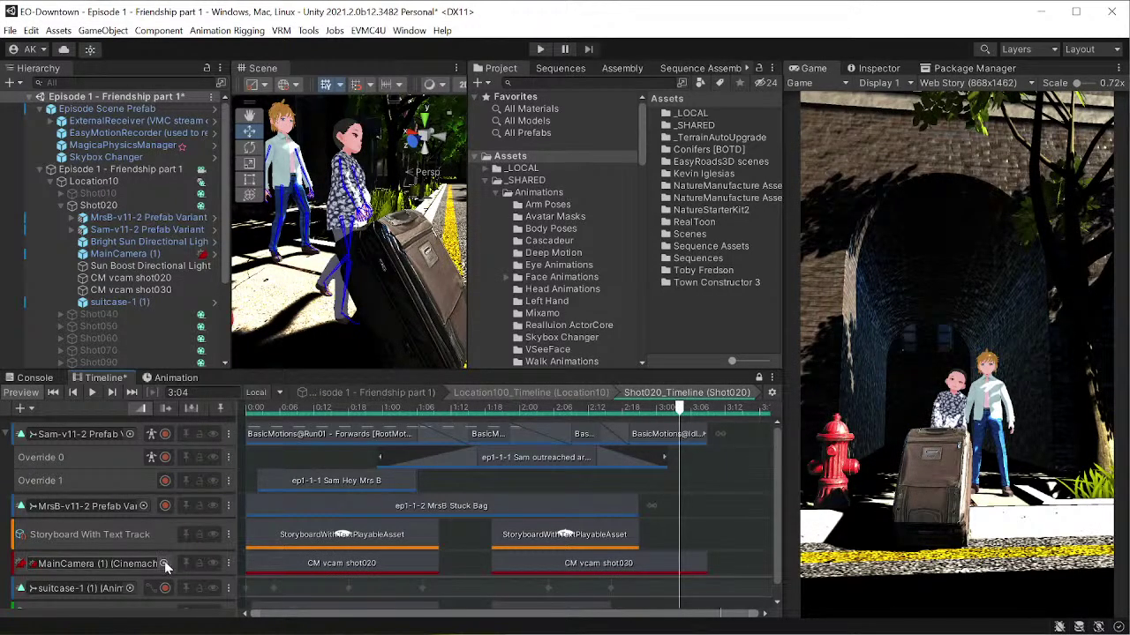
- Examine the virtual camera settings of the CM vcam shot020 clip on the MainCamera track, with the playhead at 0:16
{"action": "left_click", "coordinate": [174, 565]}
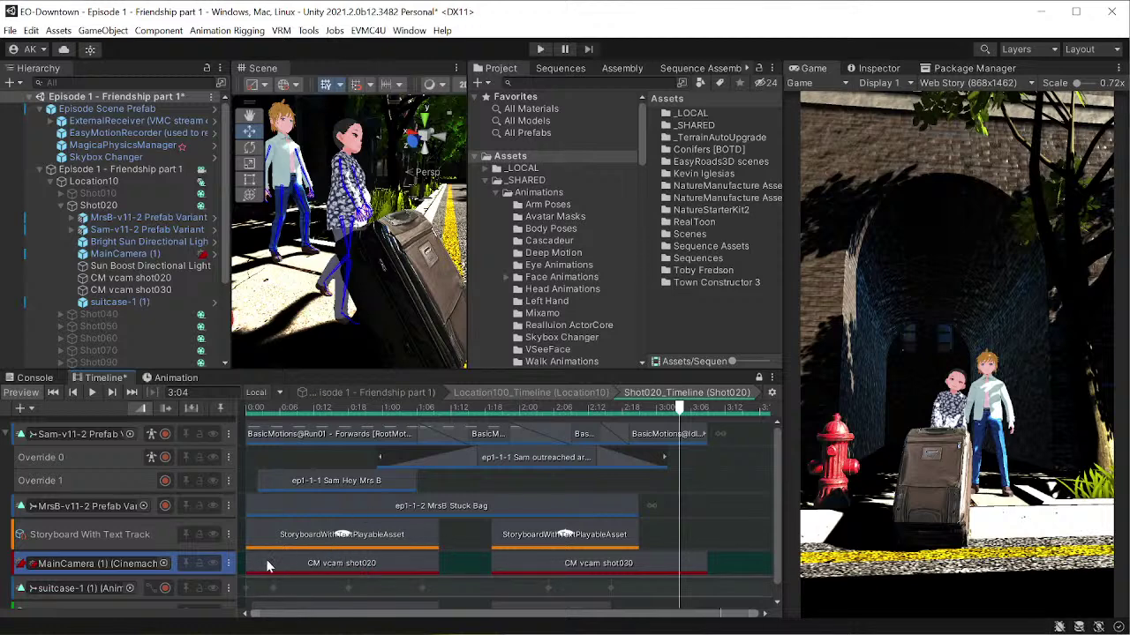
{"action": "left_click", "coordinate": [336, 566]}
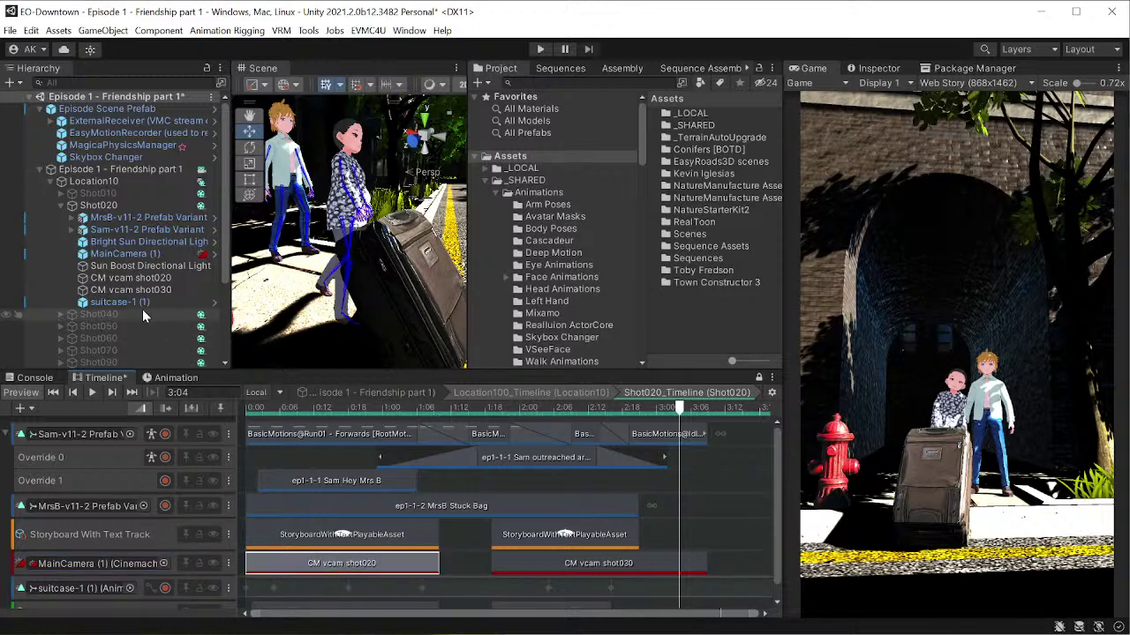
{"action": "left_click", "coordinate": [272, 407]}
{"action": "left_click_drag", "start_coordinate": [271, 408], "coordinate": [336, 406]}
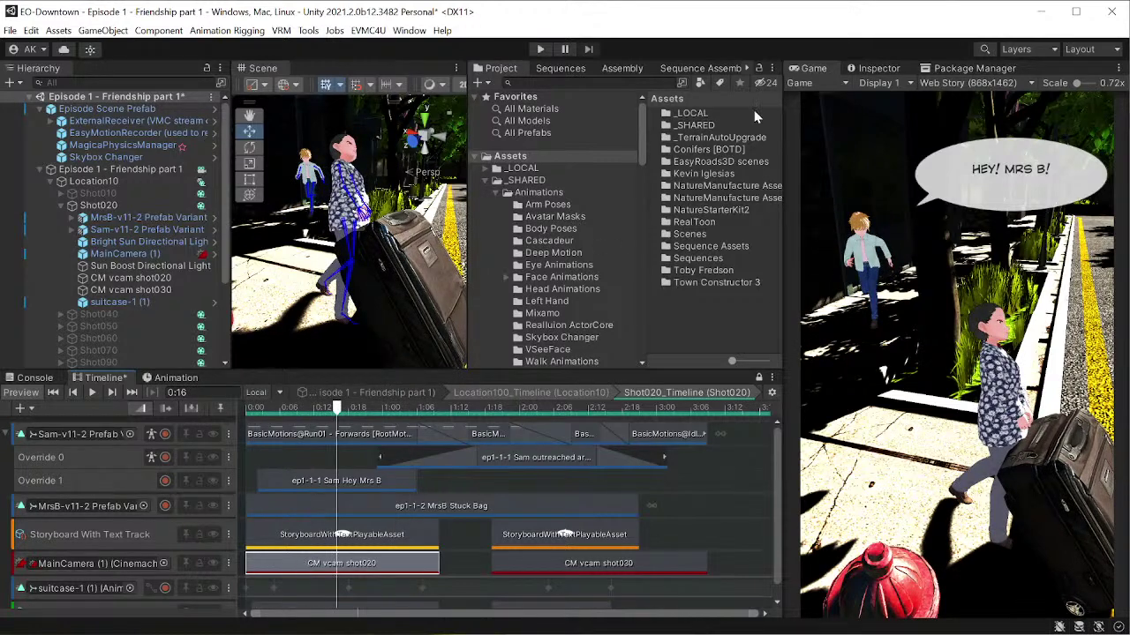
{"action": "left_click", "coordinate": [876, 69]}
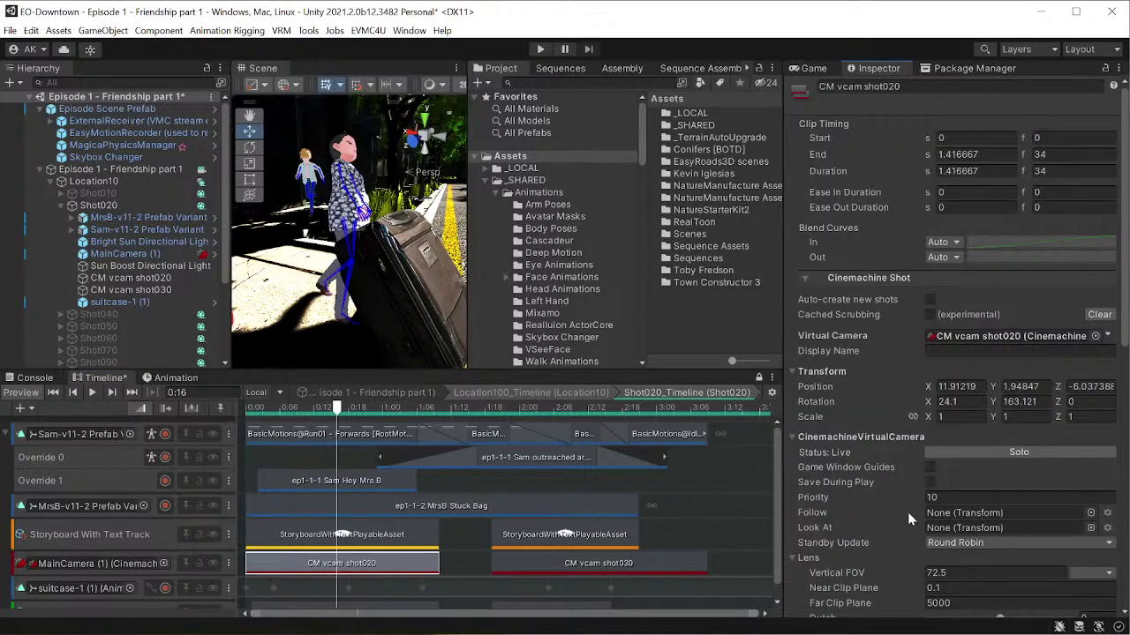
{"action": "scroll", "coordinate": [907, 512], "scroll_direction": "down", "scroll_amount": 3}
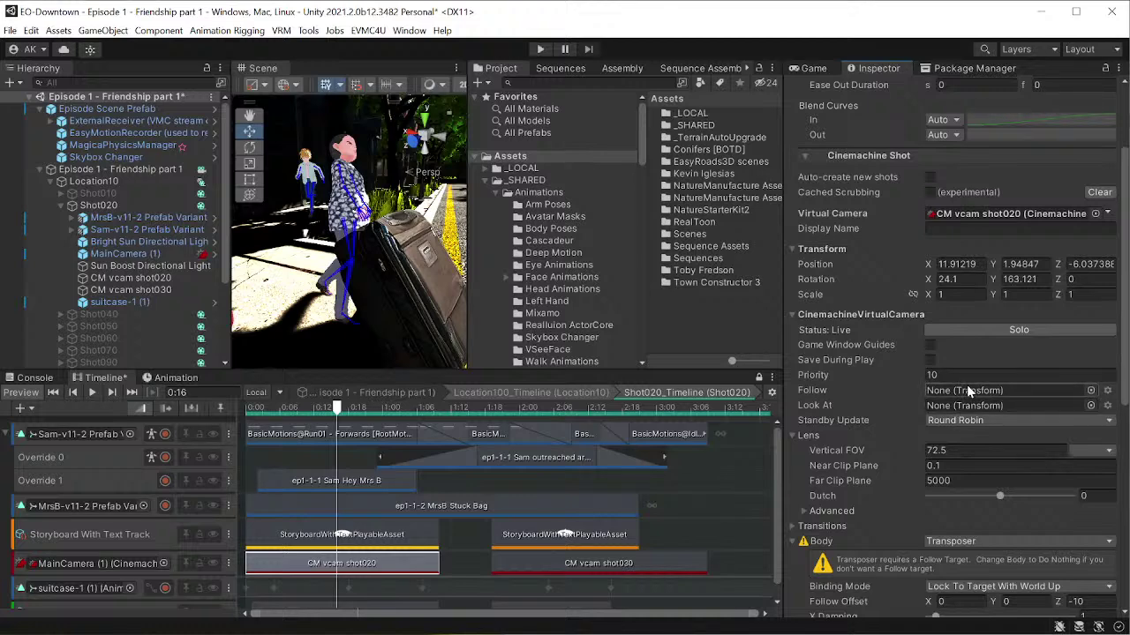
- Set both Body and Aim of the CM vcam shot030 virtual camera to Do nothing
{"action": "left_click", "coordinate": [548, 565]}
{"action": "left_click", "coordinate": [560, 407]}
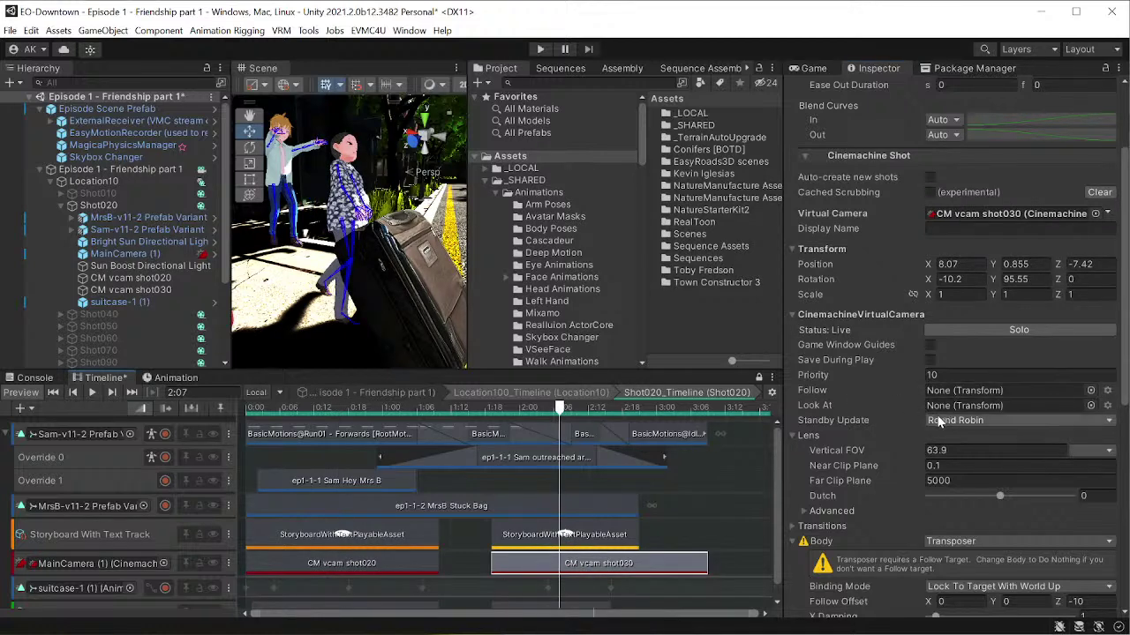
{"action": "scroll", "coordinate": [861, 459], "scroll_direction": "down", "scroll_amount": 3}
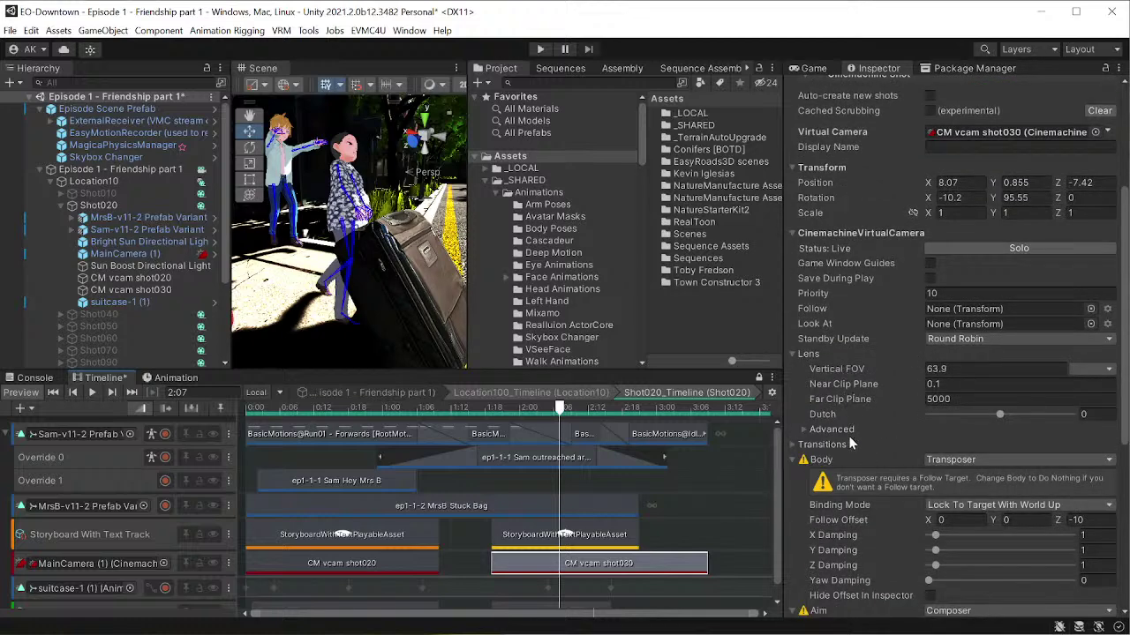
{"action": "scroll", "coordinate": [865, 440], "scroll_direction": "down", "scroll_amount": 3}
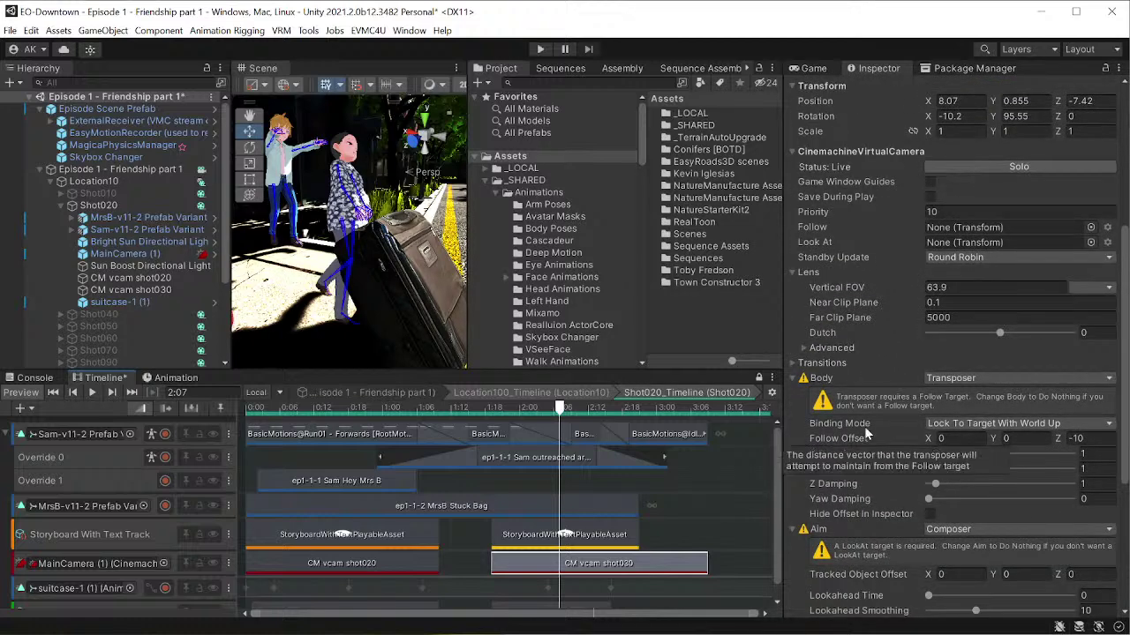
{"action": "left_click", "coordinate": [931, 382]}
{"action": "left_click", "coordinate": [942, 394]}
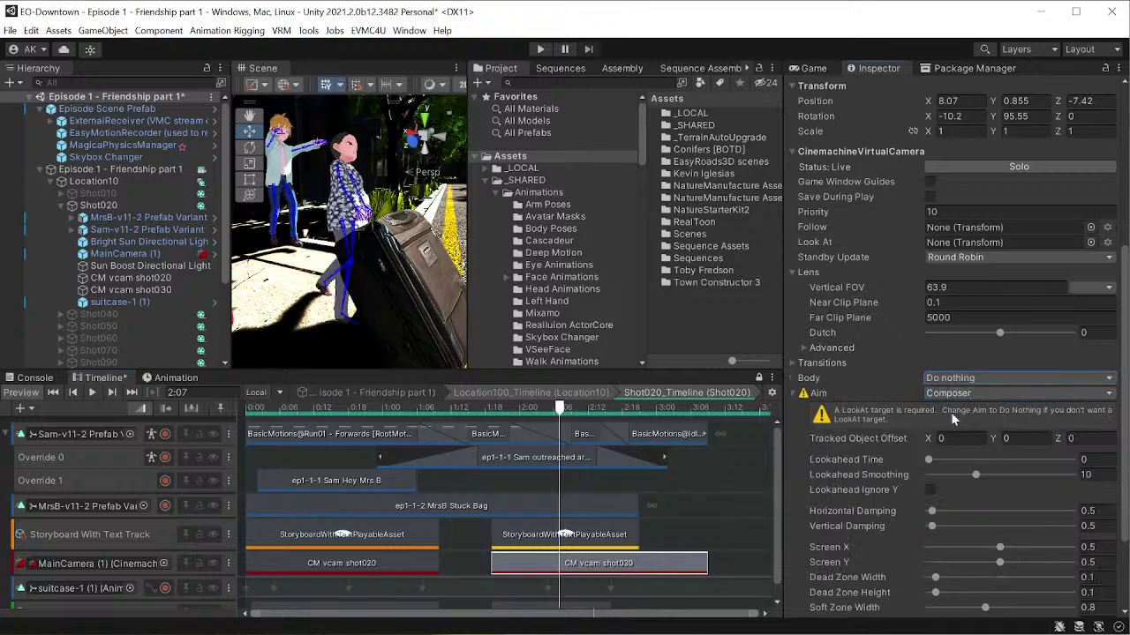
{"action": "left_click", "coordinate": [945, 393]}
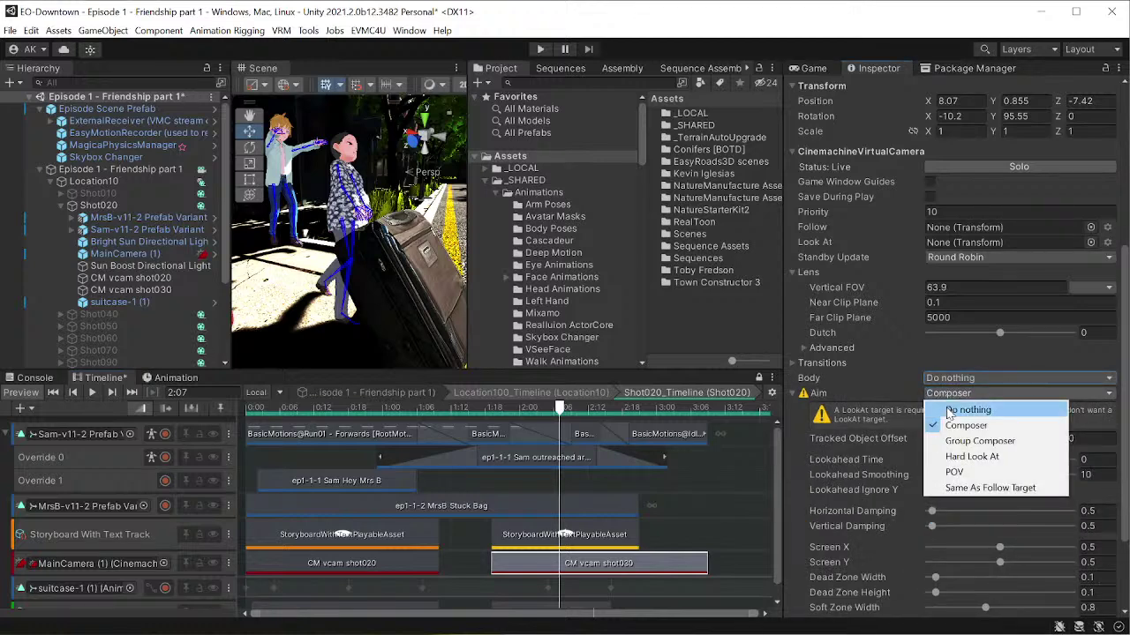
{"action": "left_click", "coordinate": [913, 407]}
- Try Transposer as the Body mode of CM vcam shot030 and set it back to Do nothing
{"action": "left_click", "coordinate": [936, 538]}
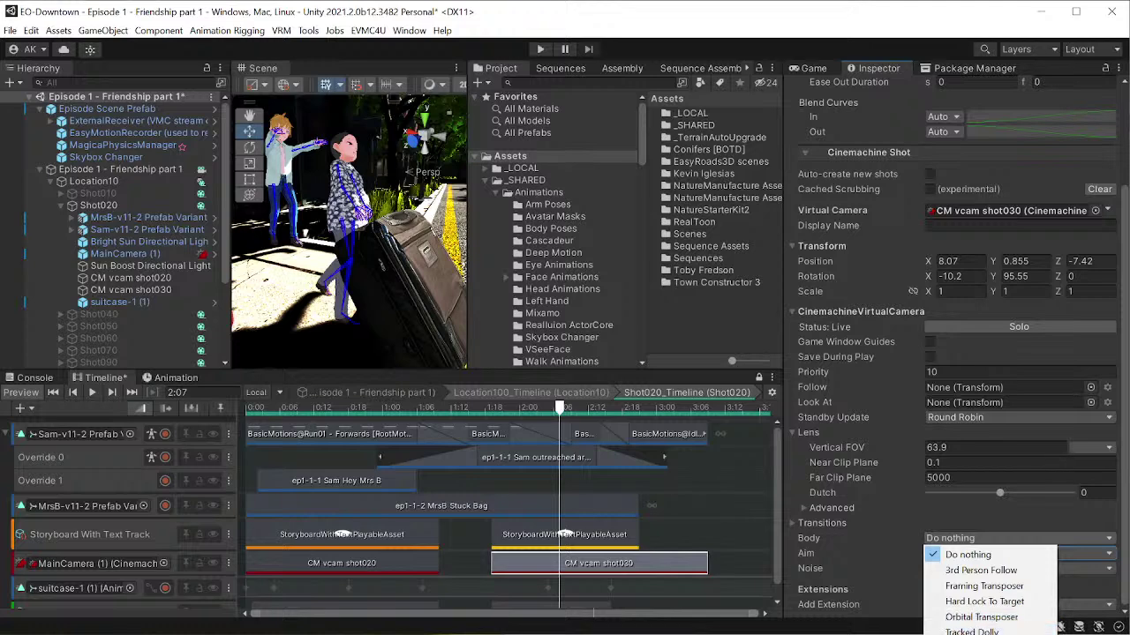
{"action": "left_click", "coordinate": [975, 626]}
{"action": "scroll", "coordinate": [854, 430], "scroll_direction": "down", "scroll_amount": 3}
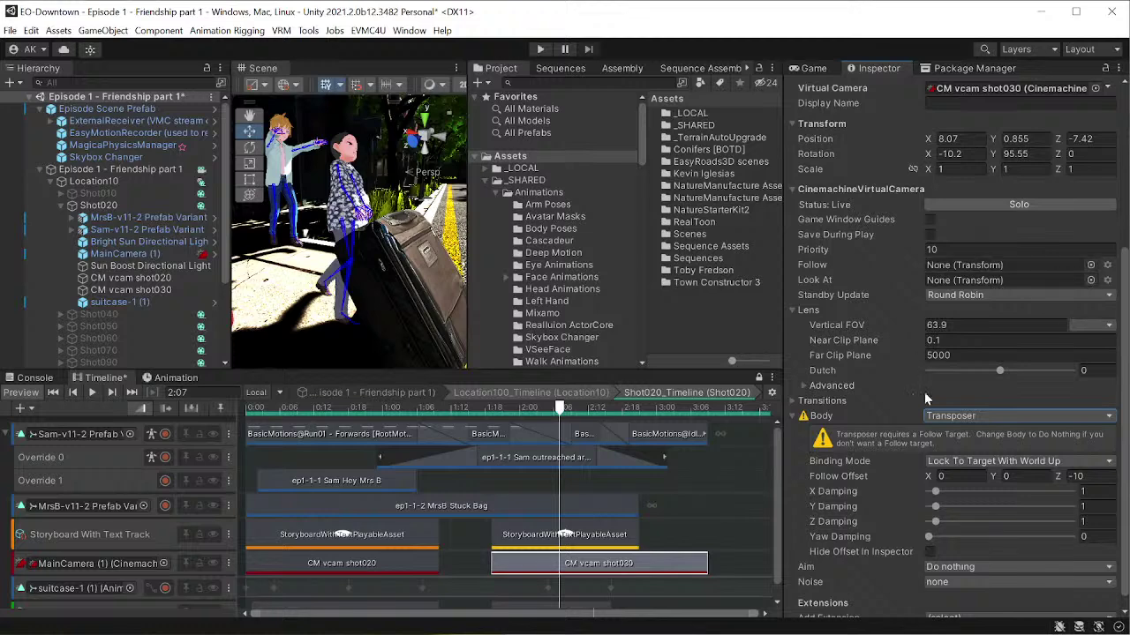
{"action": "left_click", "coordinate": [941, 416]}
{"action": "left_click", "coordinate": [957, 432]}
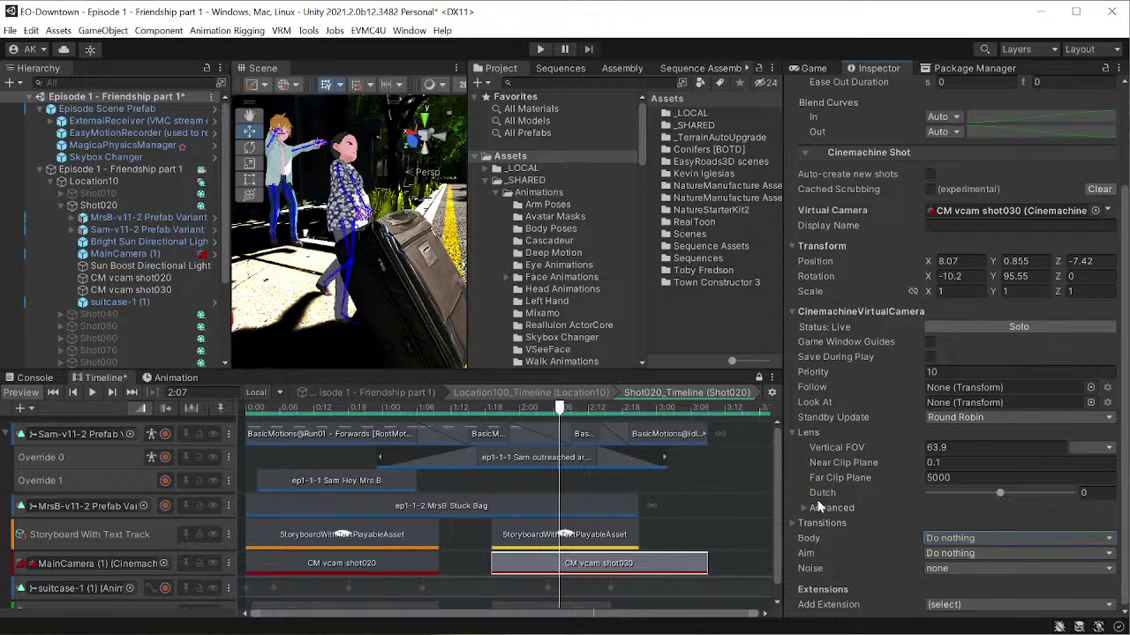
- Return the playhead to 0:16 and align the Scene view to the CM vcam shot030 camera
{"action": "left_click", "coordinate": [336, 406]}
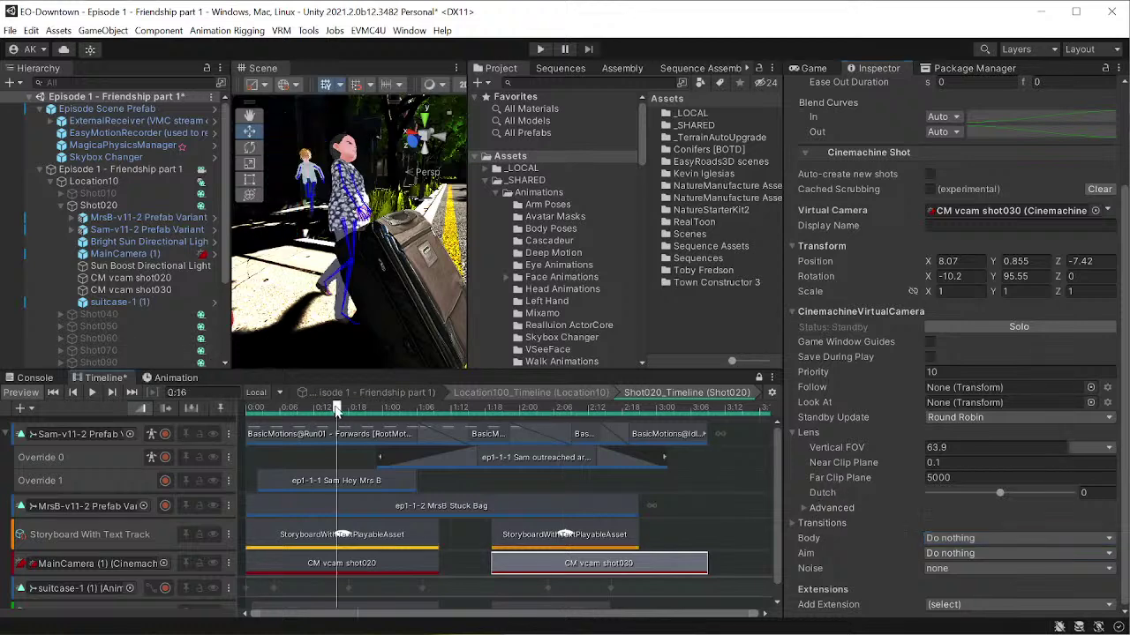
{"action": "left_click", "coordinate": [130, 291]}
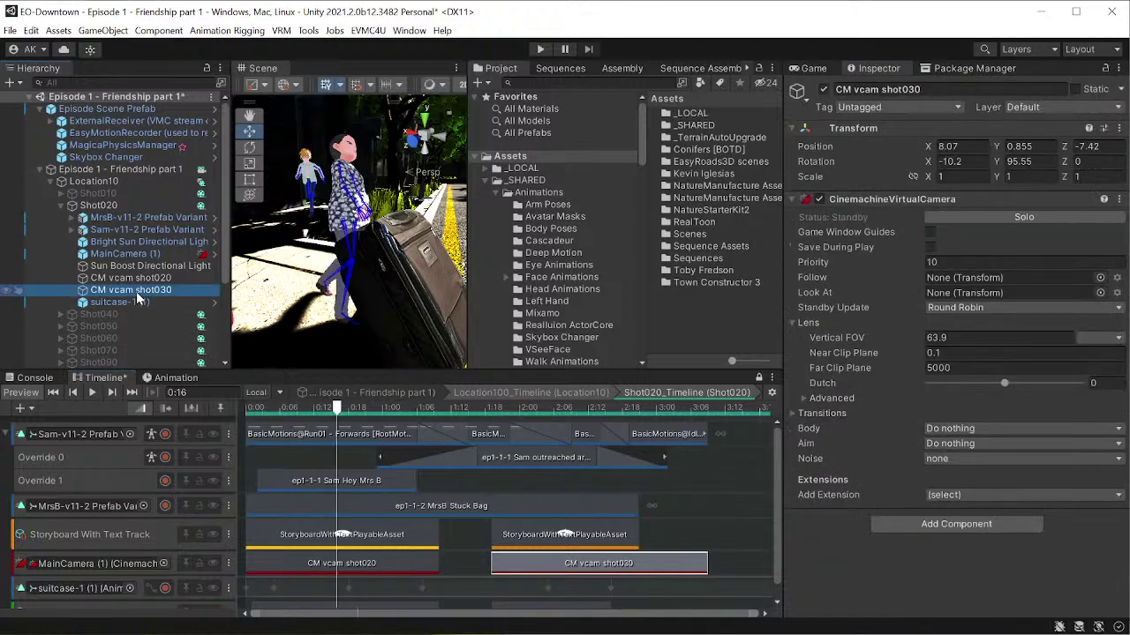
{"action": "left_click", "coordinate": [102, 30]}
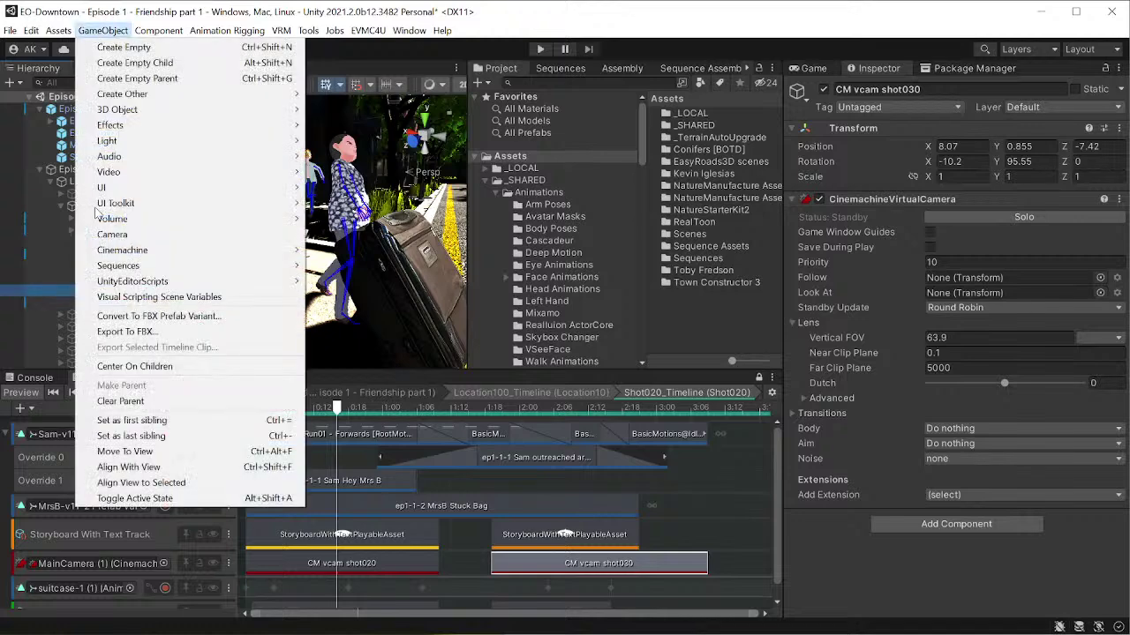
{"action": "left_click", "coordinate": [140, 485]}
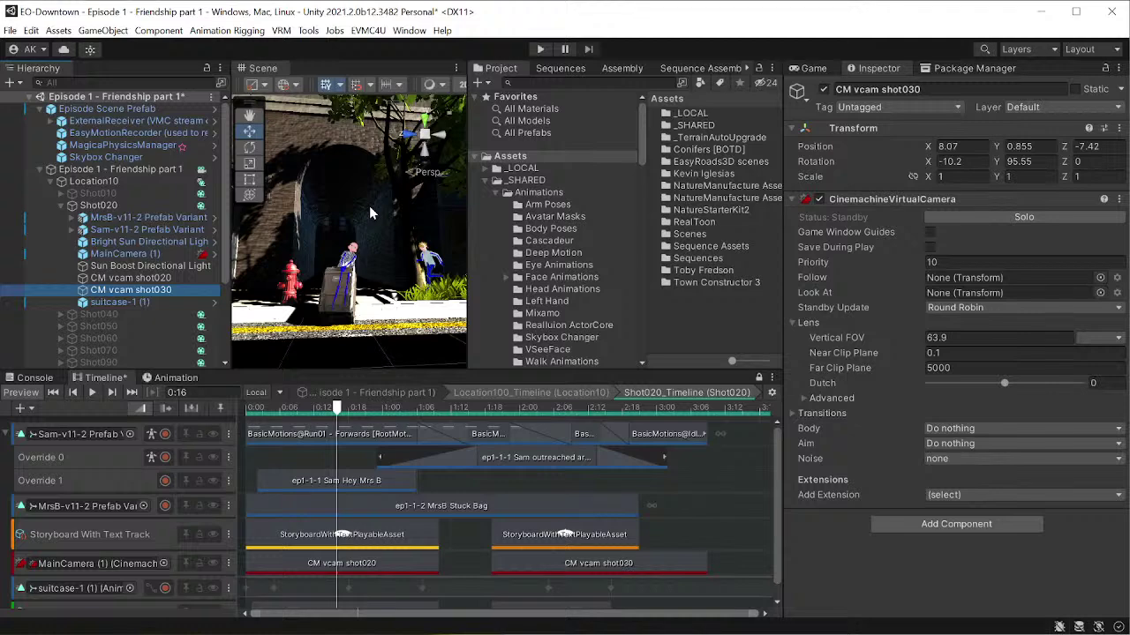
- Raise the Scene view's viewpoint slightly and align the CM vcam shot030 camera with that view
{"action": "middle_click_drag", "start_coordinate": [369, 185], "coordinate": [358, 162]}
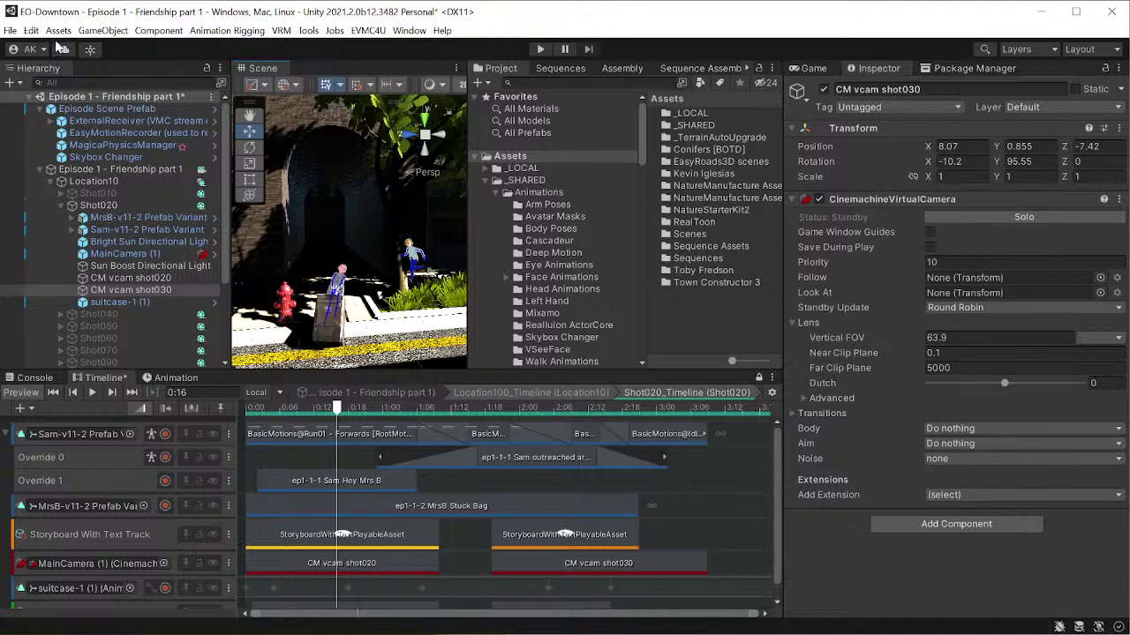
{"action": "left_click", "coordinate": [103, 30]}
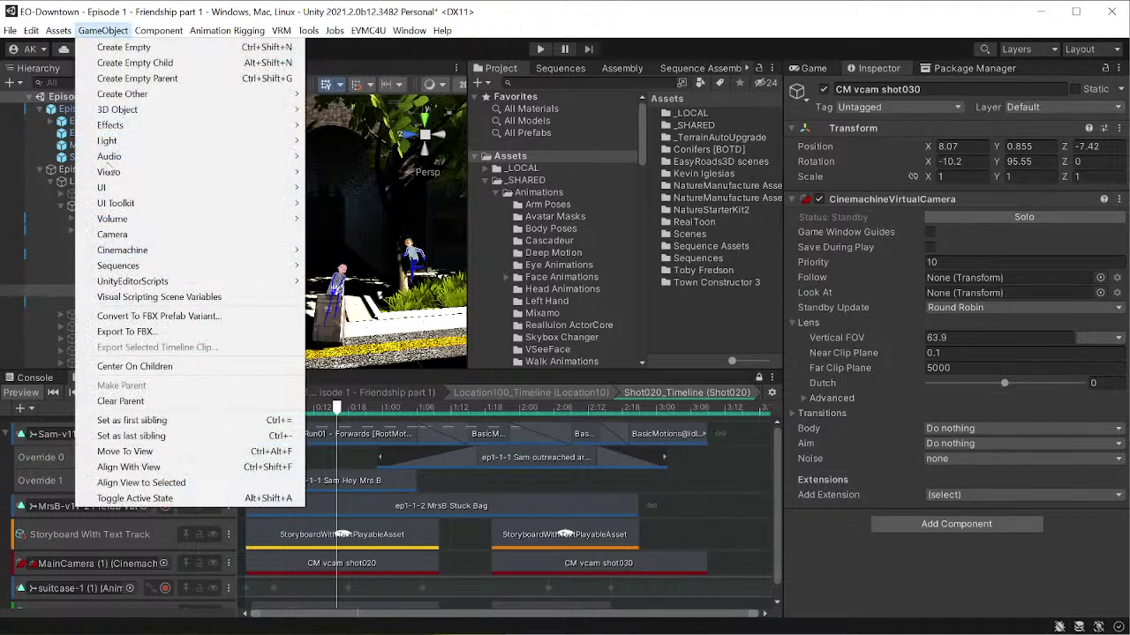
{"action": "left_click", "coordinate": [124, 467]}
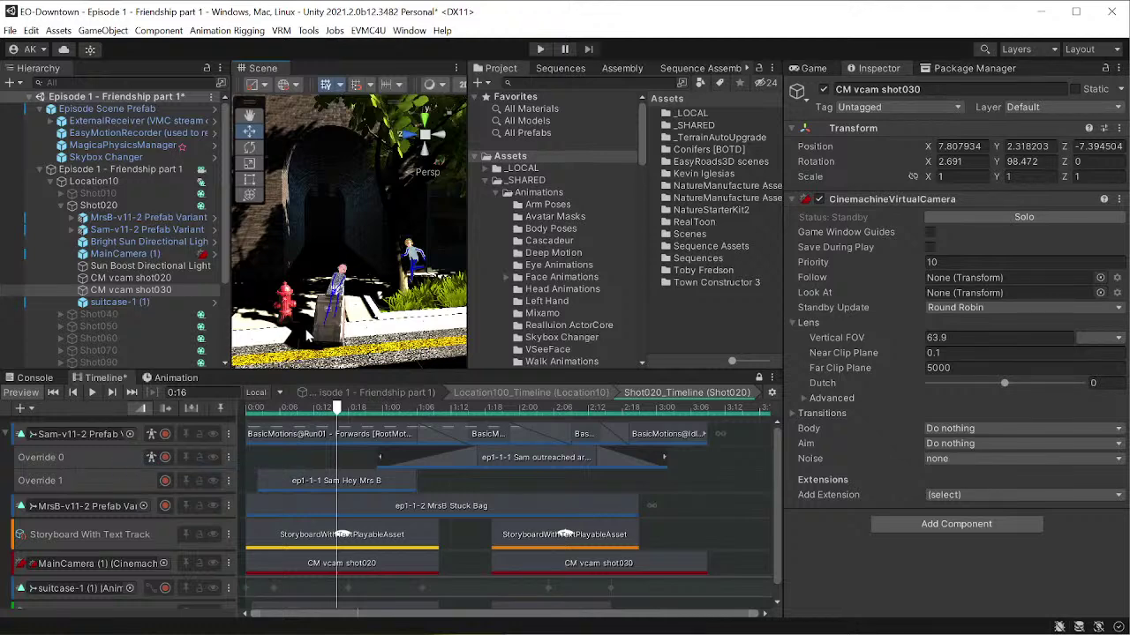
- Preview the shot in the Game view by scrubbing to 2:01, and undo the realignment of CM vcam shot030
{"action": "left_click", "coordinate": [331, 409]}
{"action": "left_click_drag", "start_coordinate": [331, 409], "coordinate": [274, 409]}
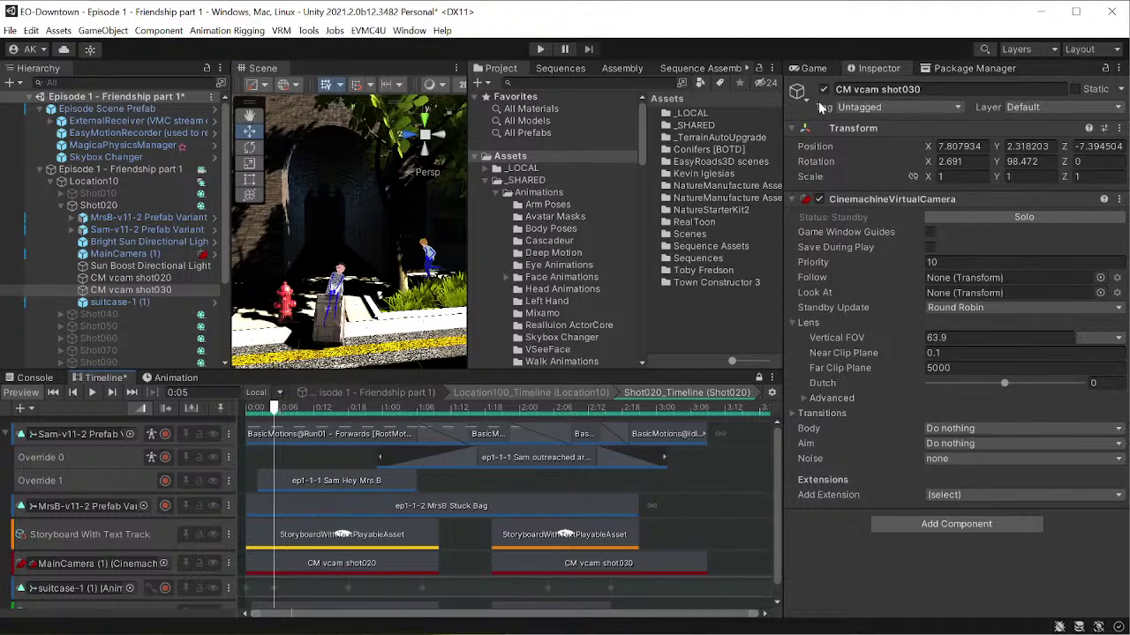
{"action": "left_click", "coordinate": [813, 69]}
{"action": "left_click_drag", "start_coordinate": [275, 409], "coordinate": [524, 407]}
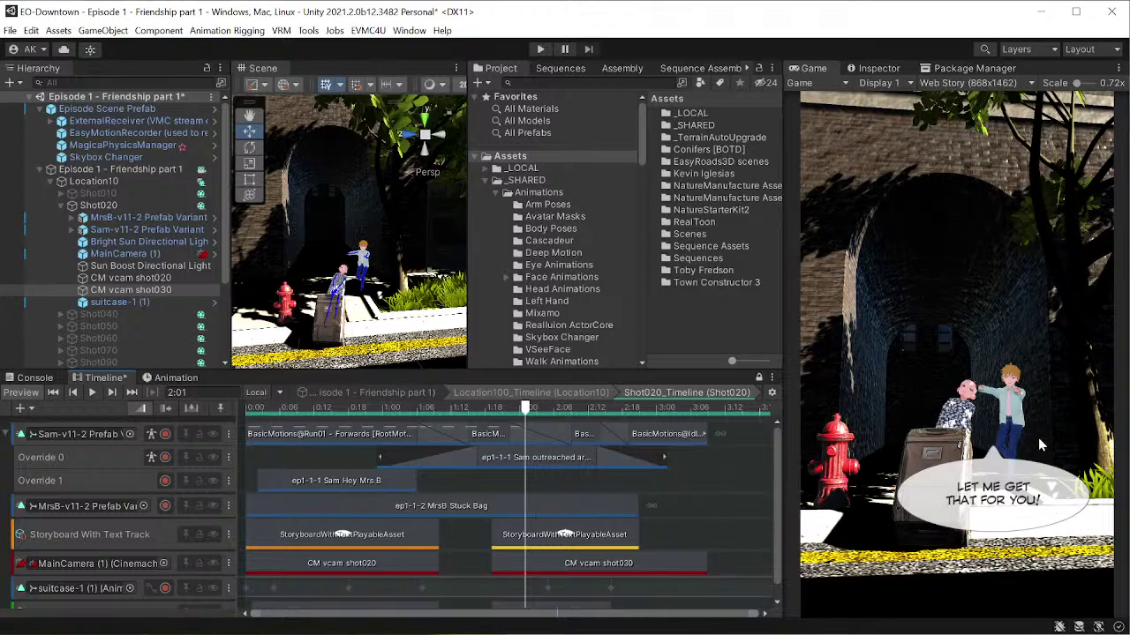
{"action": "key", "text": "ctrl+z"}
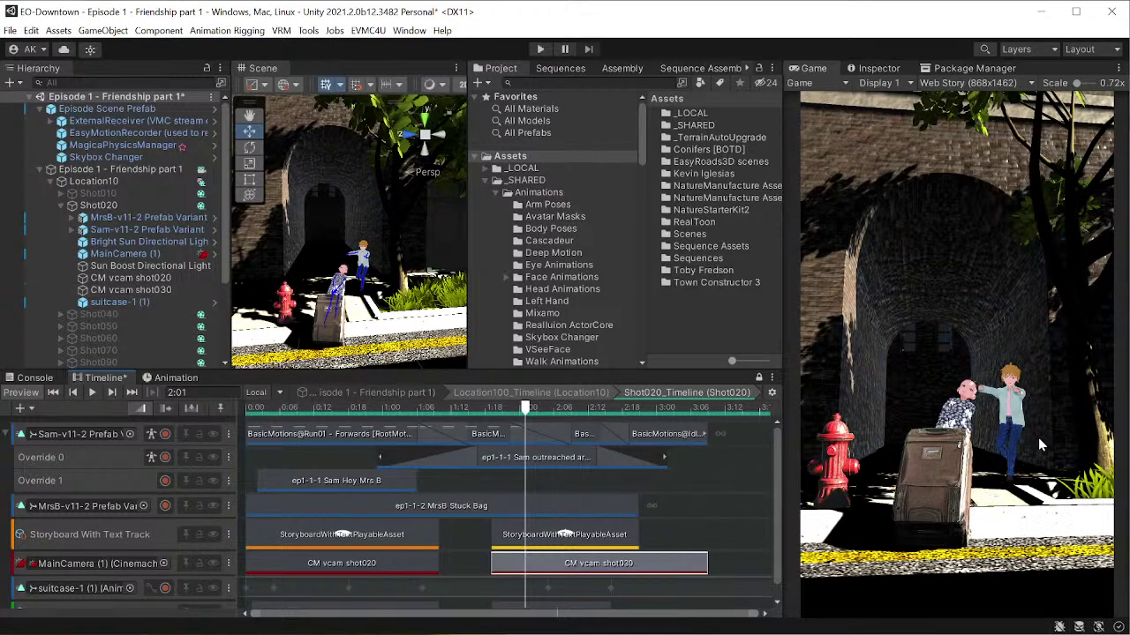
- Scrub the Shot020 timeline to 2:15 to preview the CM vcam shot030 framing with its speech bubble
{"action": "left_click_drag", "start_coordinate": [525, 411], "coordinate": [606, 413]}
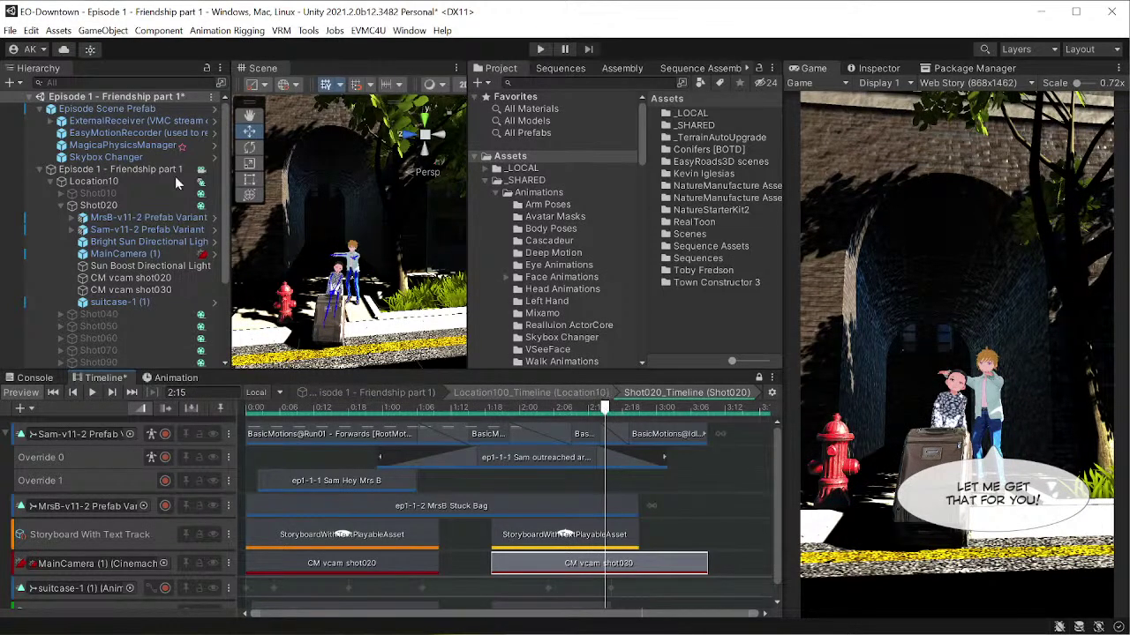
{"action": "left_click", "coordinate": [102, 30]}
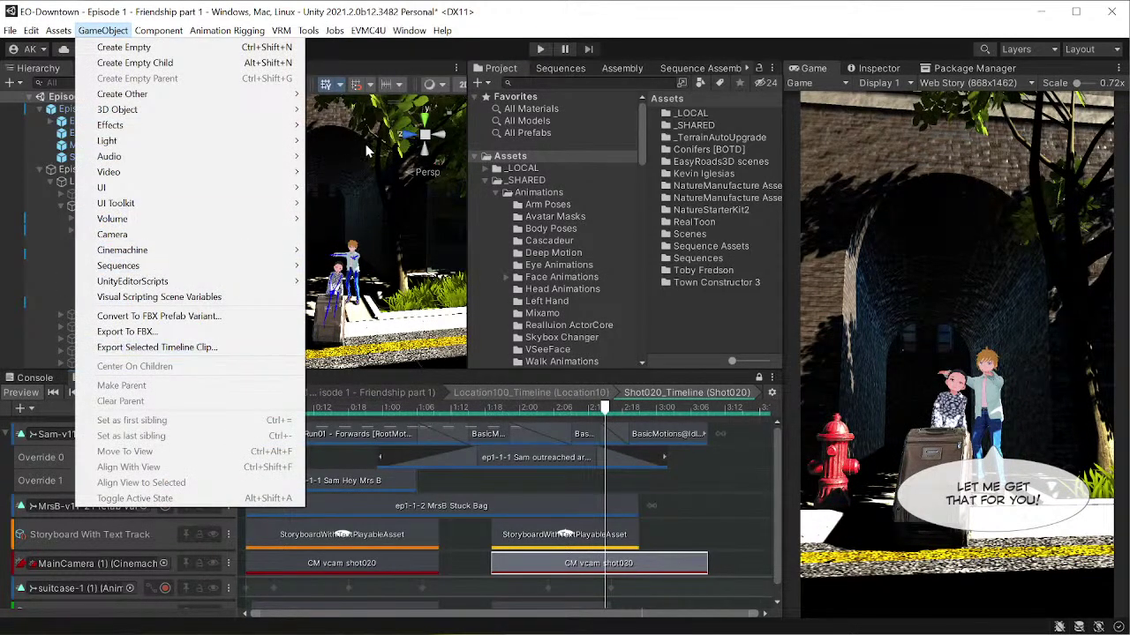
{"action": "left_click", "coordinate": [382, 48]}
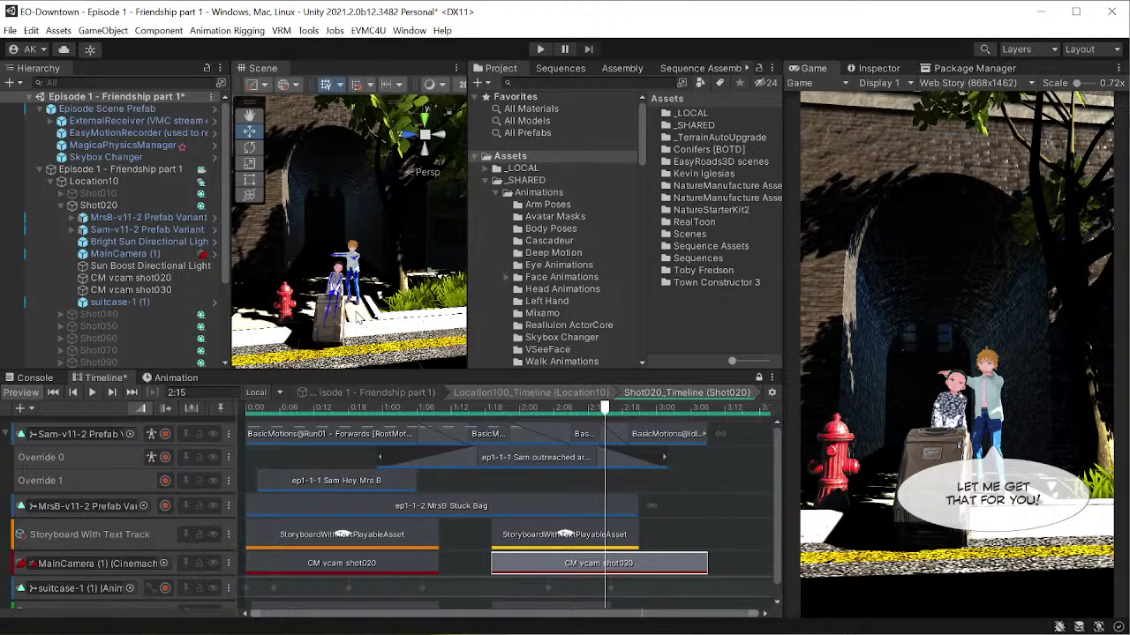
- Explore alternative framings in the Scene view by zooming, panning and orbiting around the two characters and the suitcase
{"action": "middle_click_drag", "start_coordinate": [358, 318], "coordinate": [375, 287]}
{"action": "scroll", "coordinate": [320, 345], "scroll_direction": "up", "scroll_amount": 5}
{"action": "scroll", "coordinate": [320, 345], "scroll_direction": "down", "scroll_amount": 1}
{"action": "scroll", "coordinate": [320, 345], "scroll_direction": "down", "scroll_amount": 5}
{"action": "scroll", "coordinate": [320, 345], "scroll_direction": "up", "scroll_amount": 5}
{"action": "scroll", "coordinate": [320, 345], "scroll_direction": "down", "scroll_amount": 5}
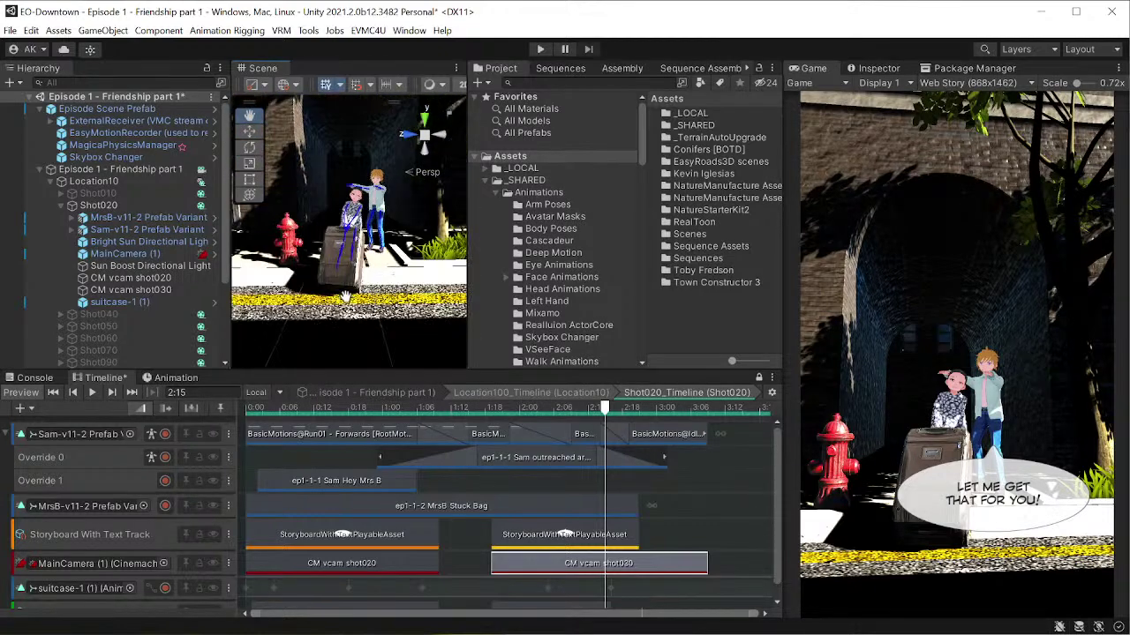
{"action": "middle_click_drag", "start_coordinate": [319, 345], "coordinate": [337, 306]}
{"action": "right_click_drag", "start_coordinate": [337, 306], "coordinate": [295, 335]}
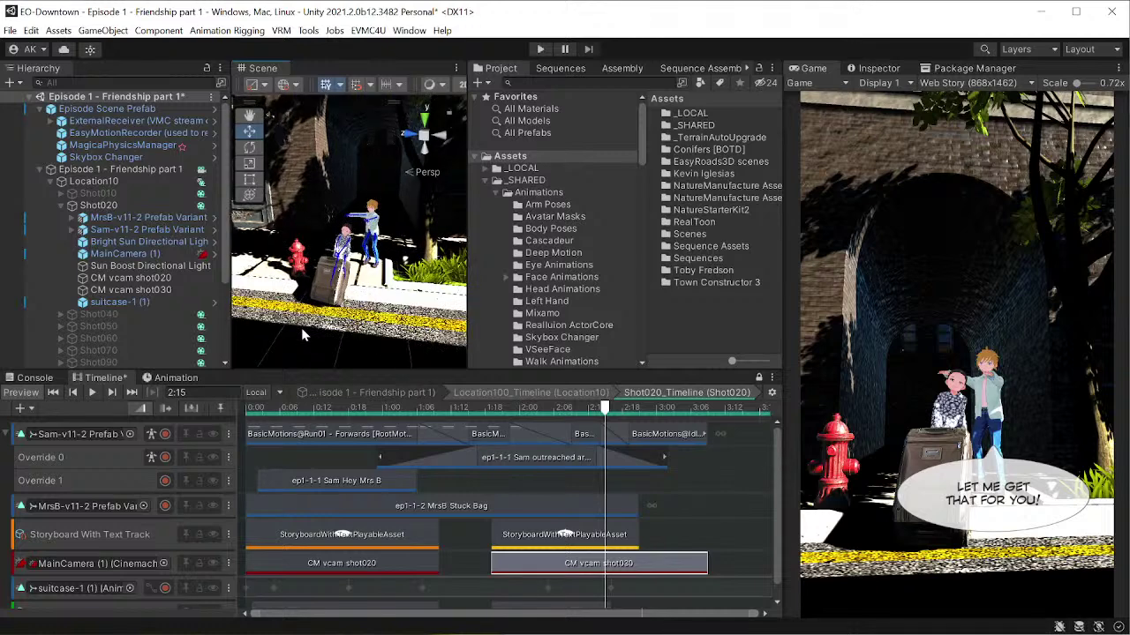
{"action": "scroll", "coordinate": [301, 327], "scroll_direction": "up", "scroll_amount": 3}
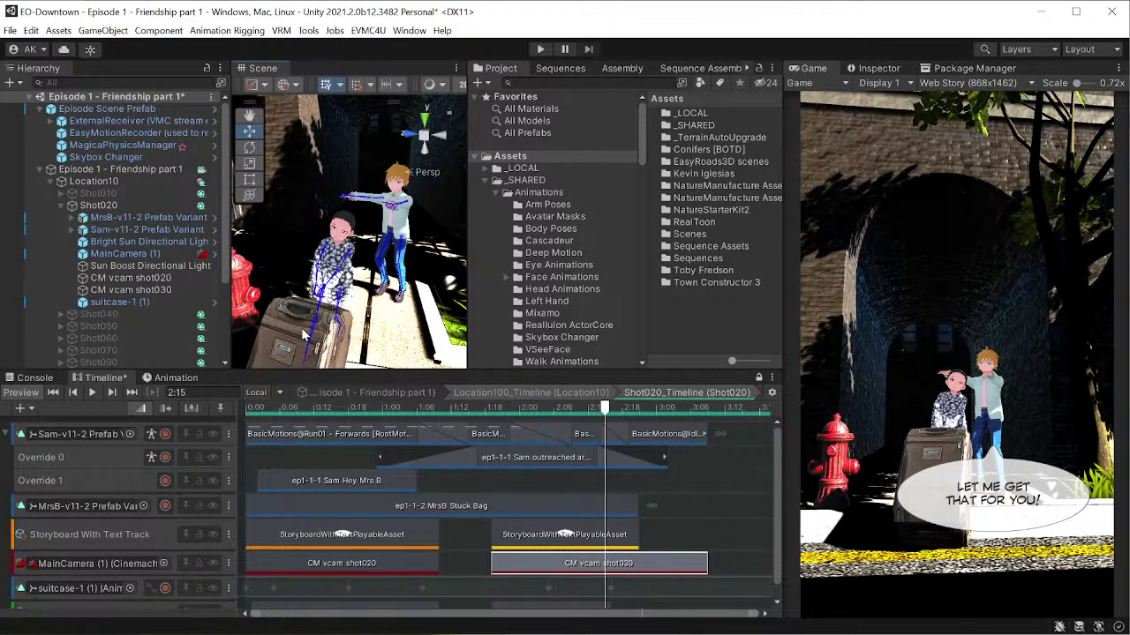
{"action": "right_click_drag", "start_coordinate": [301, 327], "coordinate": [292, 355]}
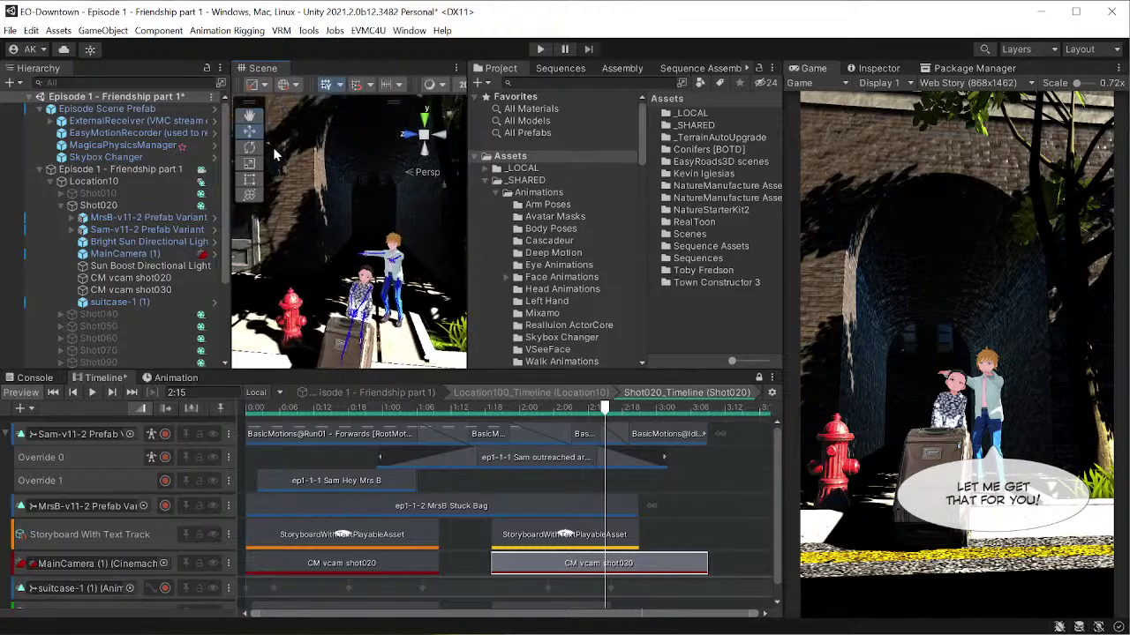
{"action": "scroll", "coordinate": [338, 278], "scroll_direction": "down", "scroll_amount": 3}
{"action": "mouse_move", "coordinate": [338, 278]}
{"action": "middle_mouse_down"}
{"action": "mouse_move", "coordinate": [341, 249]}
{"action": "mouse_move", "coordinate": [337, 279]}
{"action": "middle_mouse_up"}
{"action": "right_click_drag", "start_coordinate": [337, 278], "coordinate": [386, 300]}
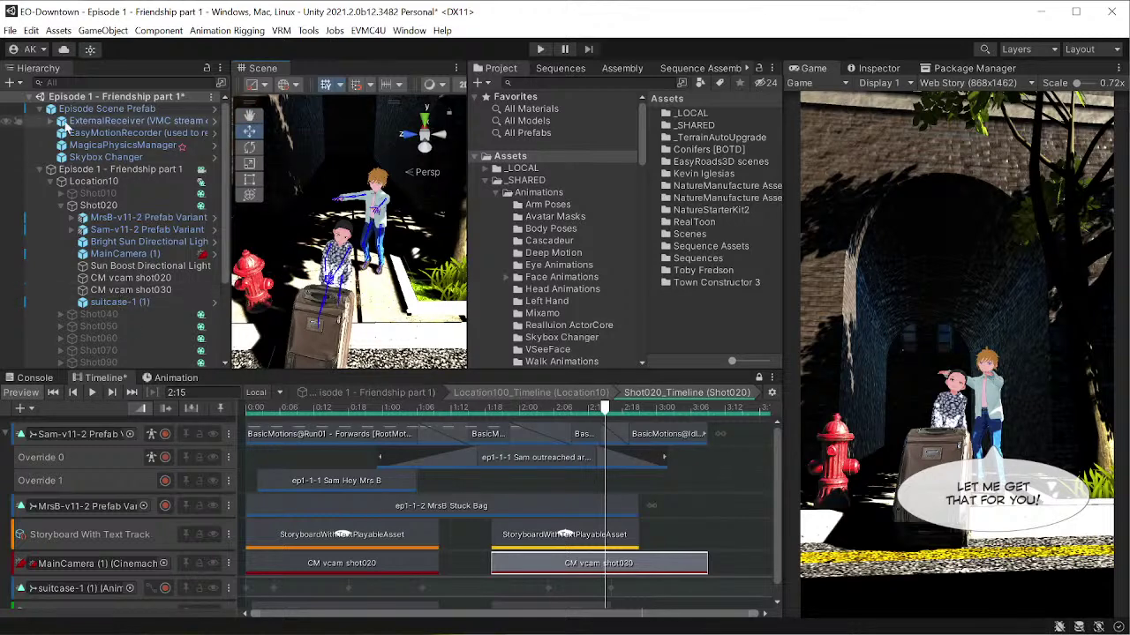
{"action": "left_click", "coordinate": [97, 291]}
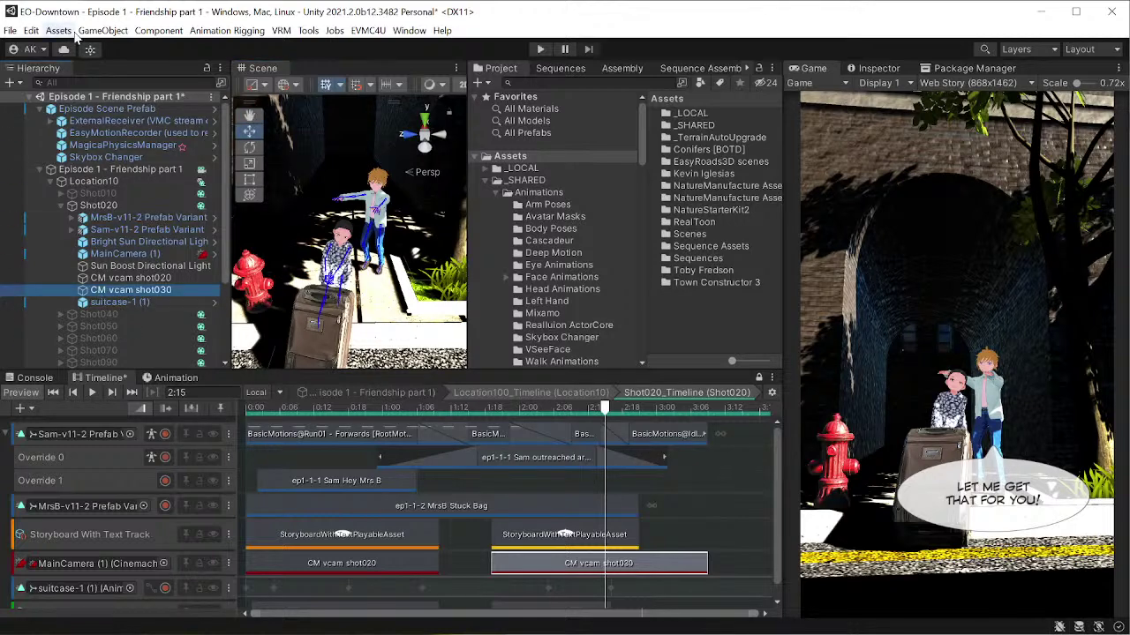
{"action": "left_click", "coordinate": [102, 30]}
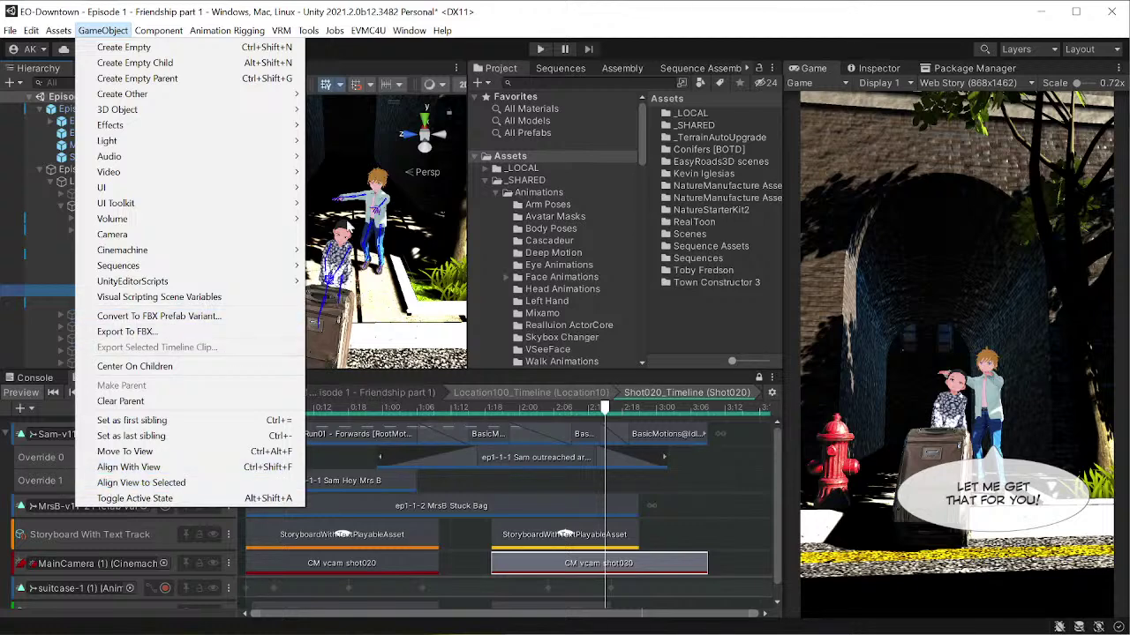
{"action": "left_click", "coordinate": [393, 325]}
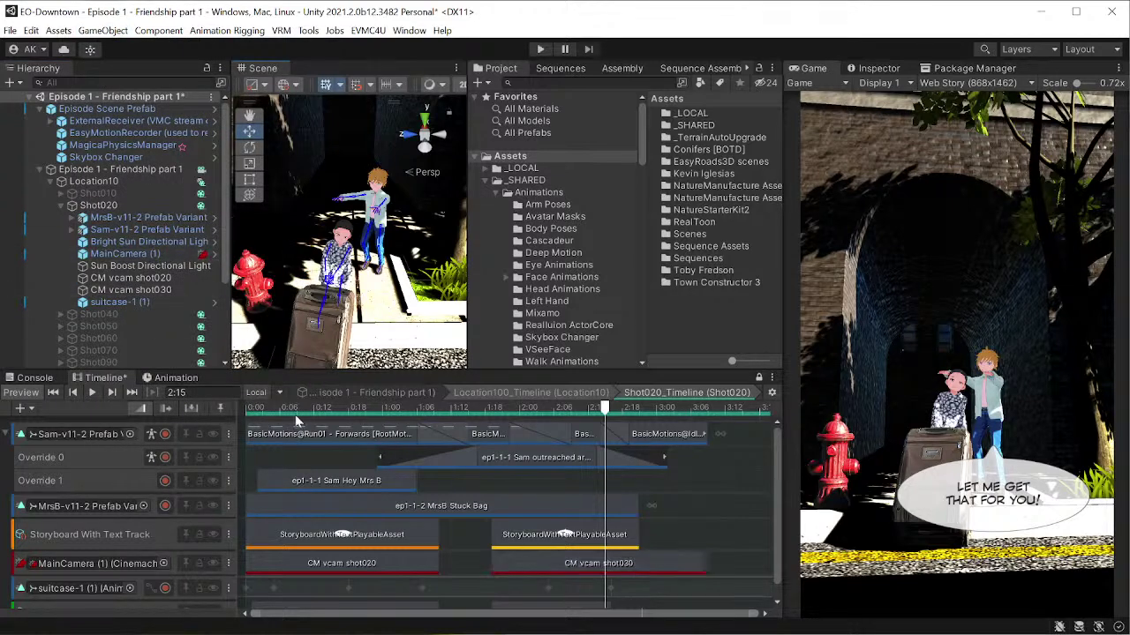
- Select the MainCamera track and the Shot020 object, and move the Shot020 timeline's playhead to 0:04
{"action": "left_click", "coordinate": [170, 566]}
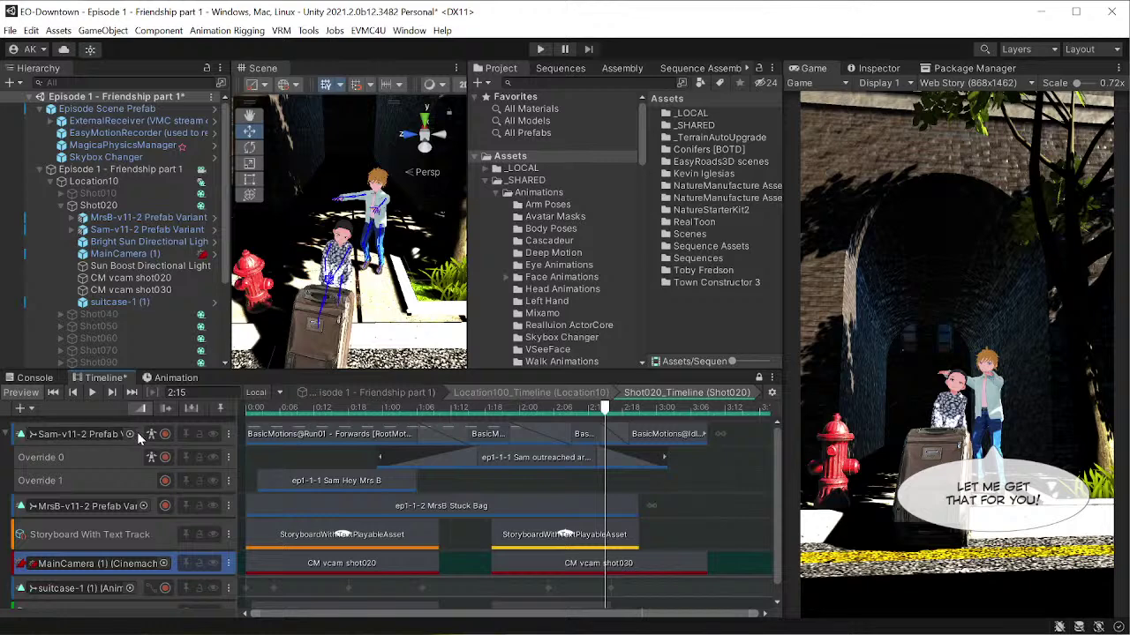
{"action": "left_click", "coordinate": [91, 207]}
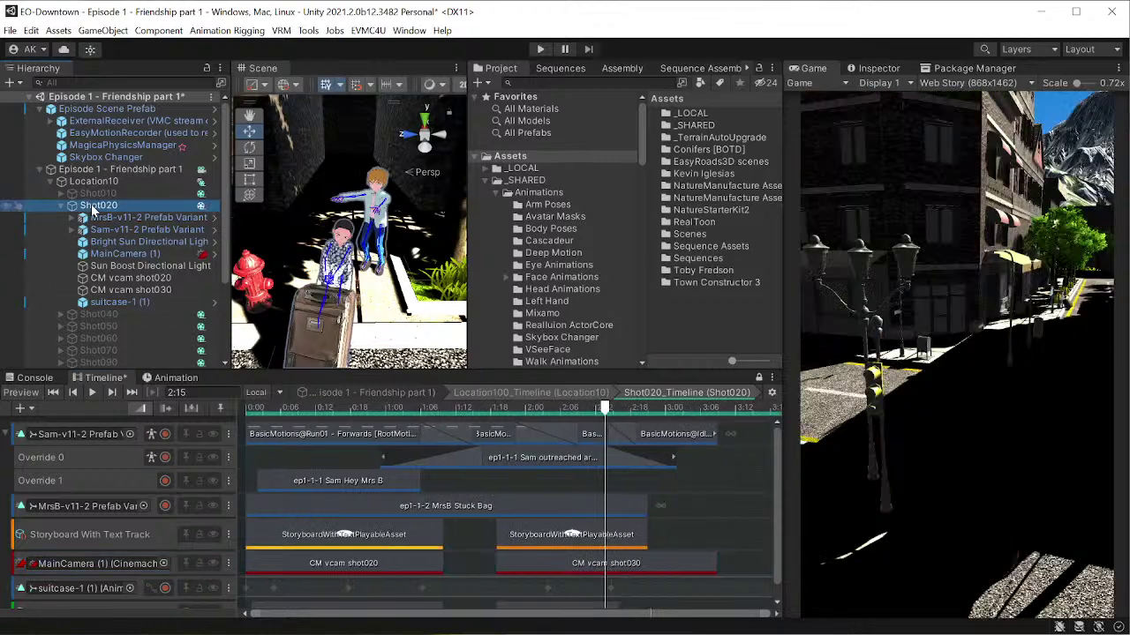
{"action": "left_click", "coordinate": [268, 410]}
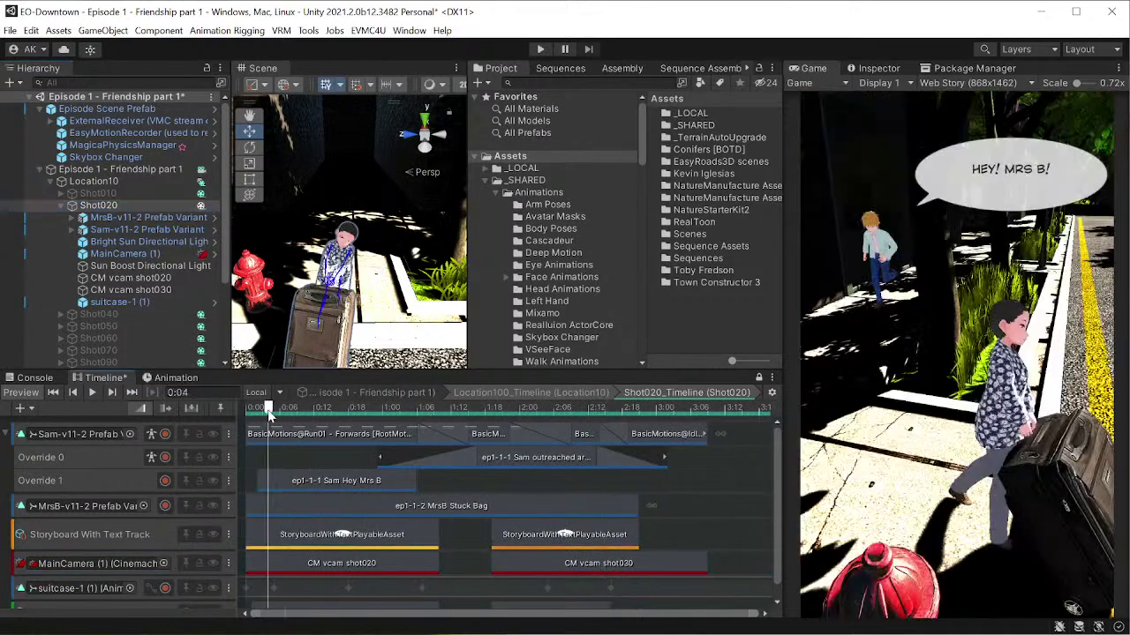
- Select Sam's animation track and show the Sam-v11-2 Prefab Variant object bound to it in the Hierarchy
{"action": "left_click", "coordinate": [137, 435]}
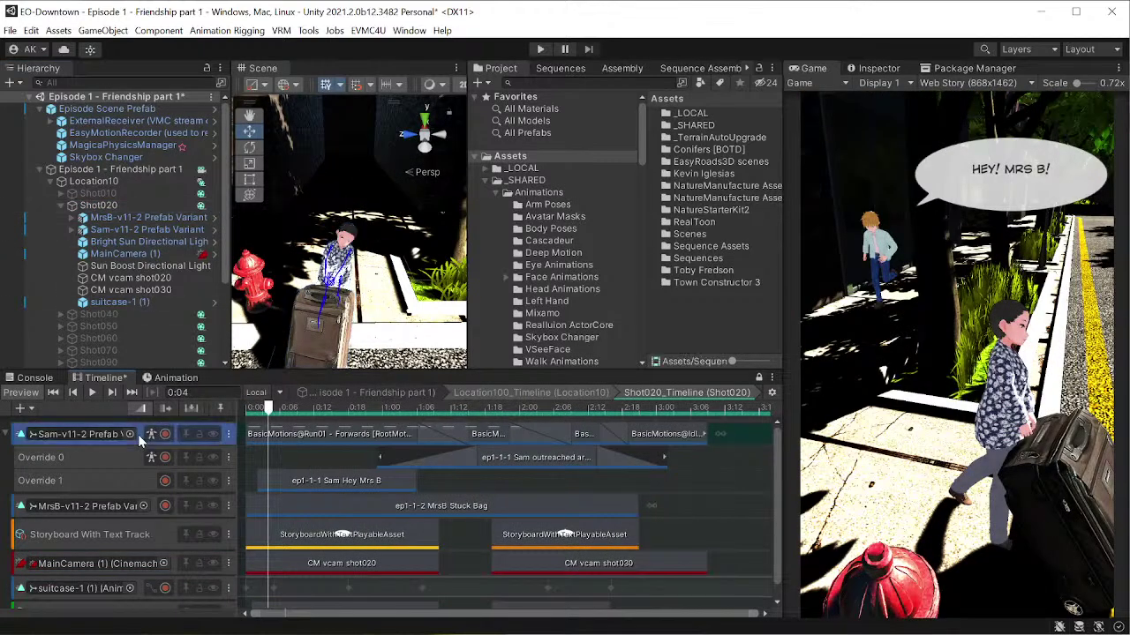
{"action": "left_click", "coordinate": [128, 230]}
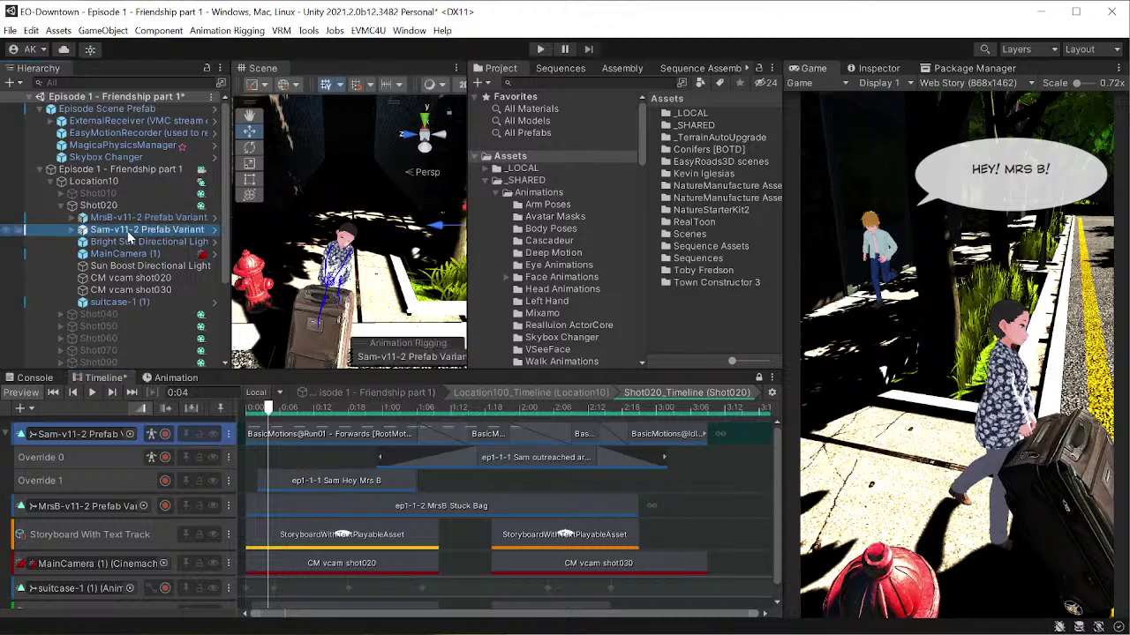
{"action": "left_click", "coordinate": [91, 432]}
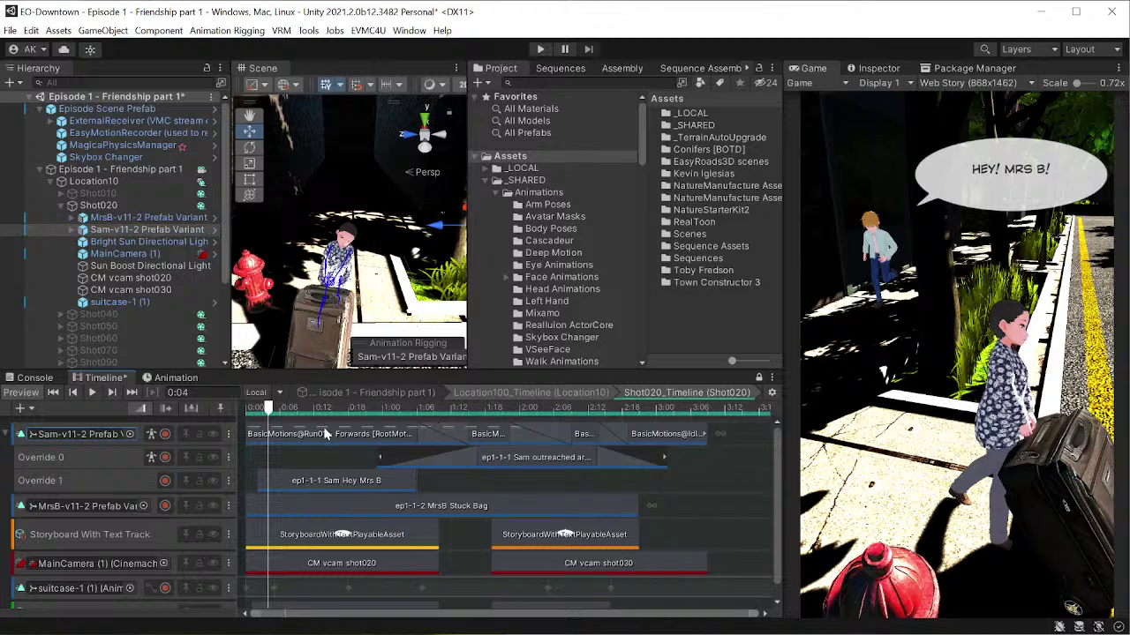
- Open the second clip on Sam's base track to view its animation name, and return to the timeline
{"action": "left_click", "coordinate": [488, 436]}
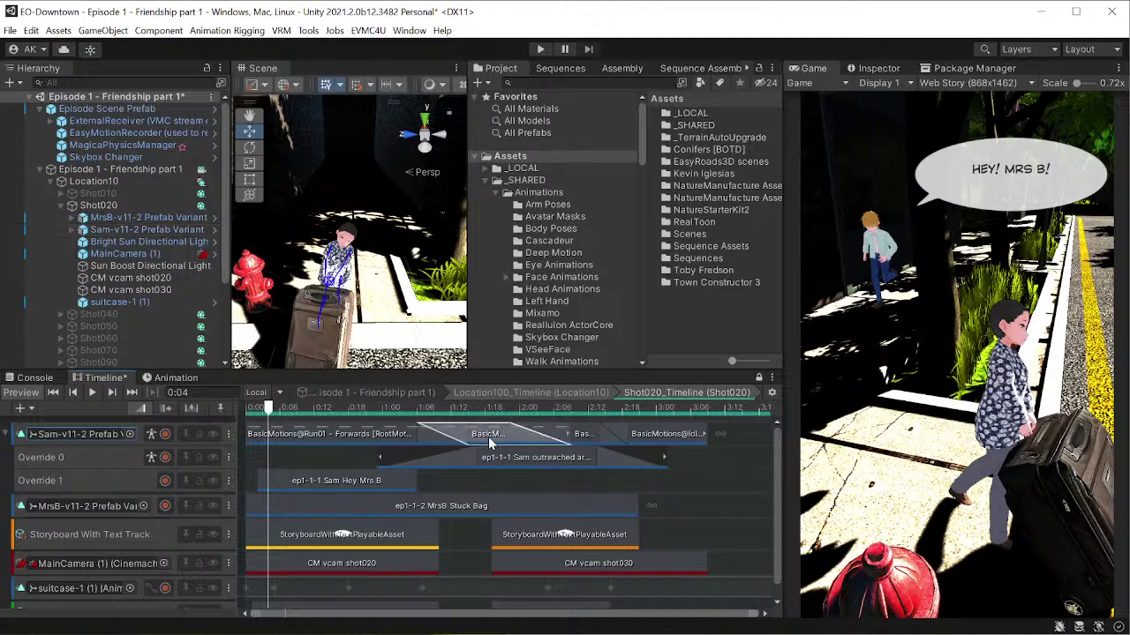
{"action": "double_click", "coordinate": [488, 436]}
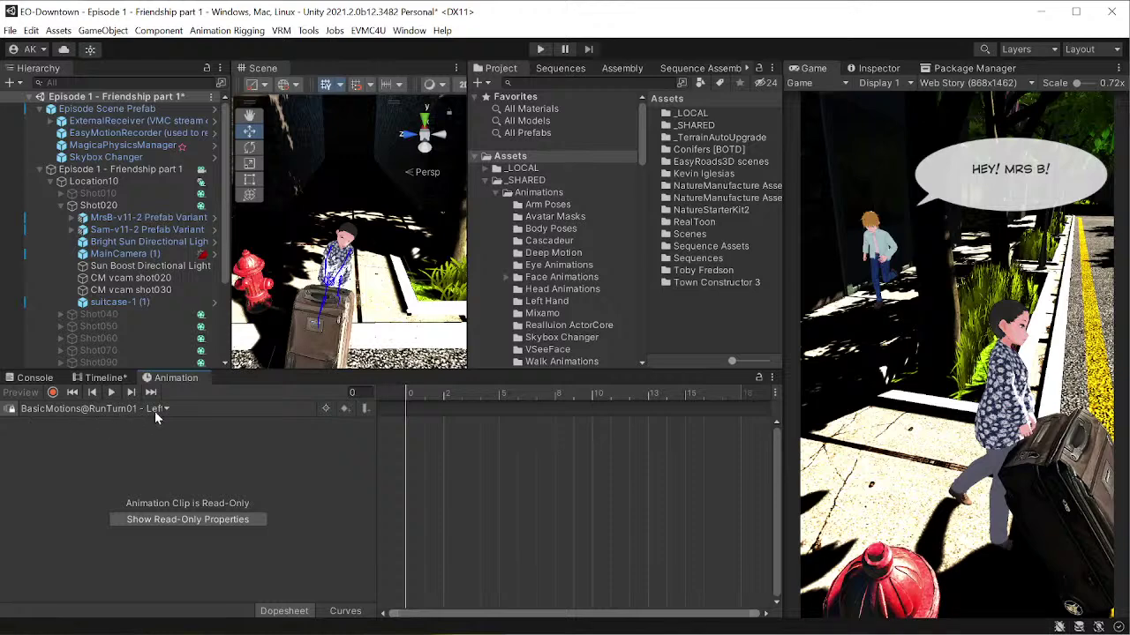
{"action": "left_click", "coordinate": [99, 380]}
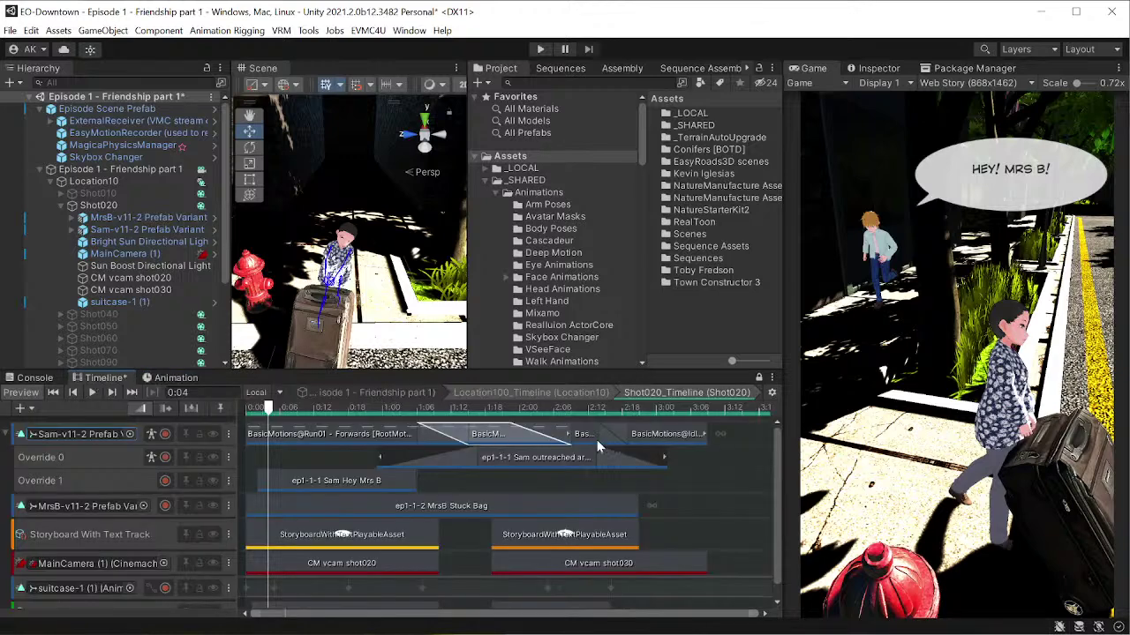
- Undo a slight shift of the second clip on Sam's track, and scrub the shot to 2:12
{"action": "mouse_move", "coordinate": [491, 437]}
{"action": "left_mouse_down"}
{"action": "mouse_move", "coordinate": [505, 430]}
{"action": "mouse_move", "coordinate": [439, 430]}
{"action": "mouse_move", "coordinate": [505, 430]}
{"action": "mouse_move", "coordinate": [459, 430]}
{"action": "mouse_move", "coordinate": [476, 433]}
{"action": "left_mouse_up"}
{"action": "key", "text": "ctrl+z"}
{"action": "left_click_drag", "start_coordinate": [344, 408], "coordinate": [588, 411]}
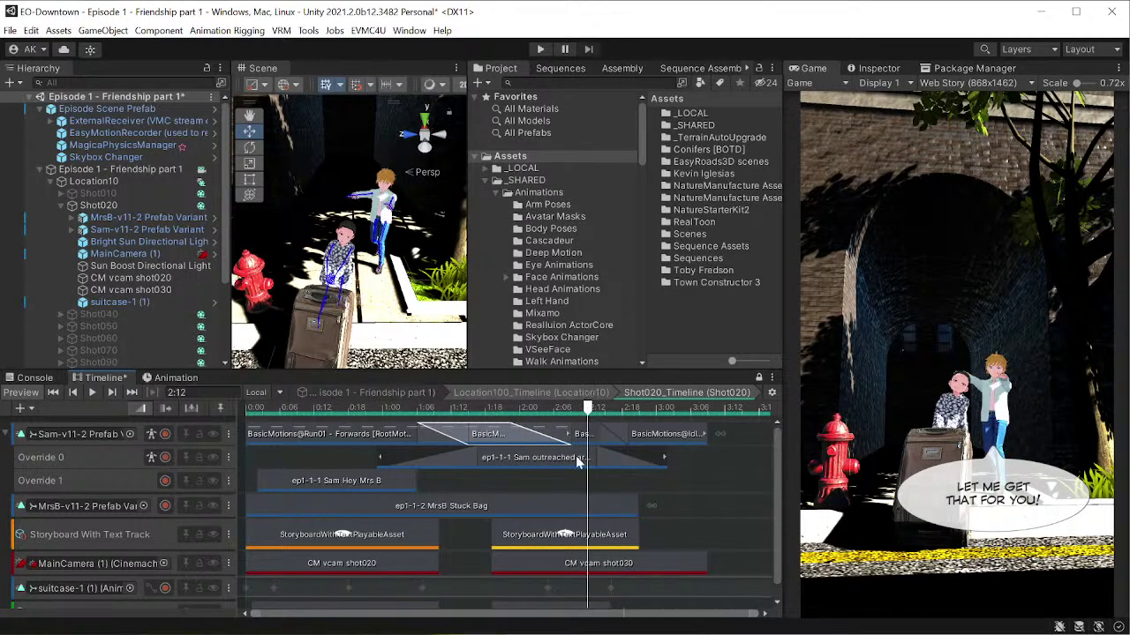
- Open the third and fourth clips on Sam's base track to view their animations, and return to the timeline
{"action": "left_click", "coordinate": [583, 435]}
{"action": "double_click", "coordinate": [582, 434]}
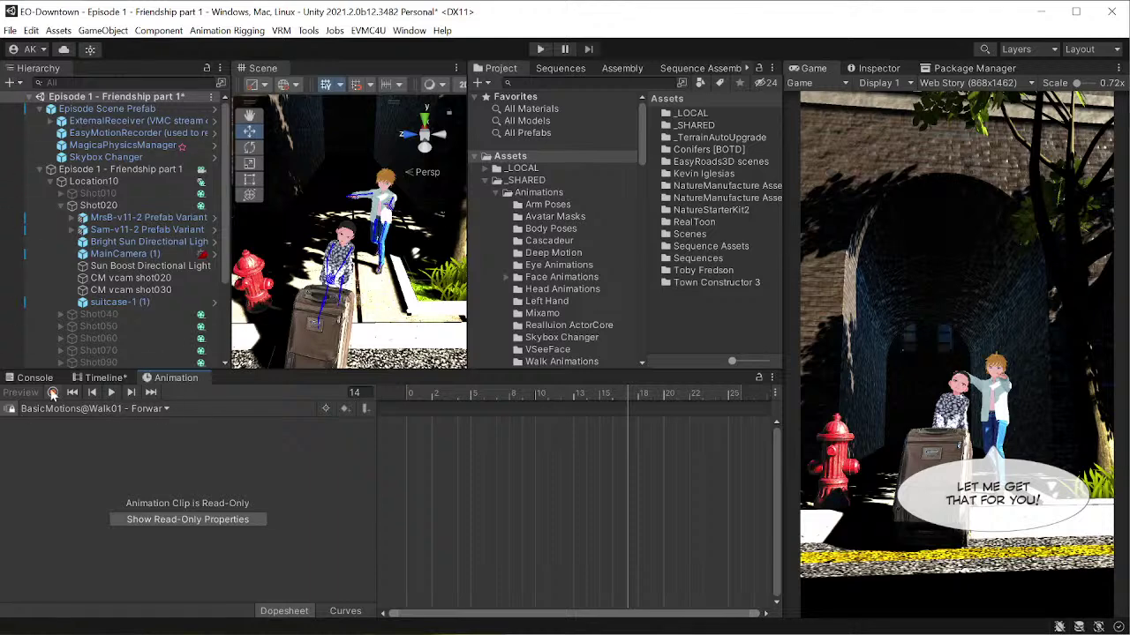
{"action": "left_click", "coordinate": [78, 380]}
{"action": "double_click", "coordinate": [665, 433]}
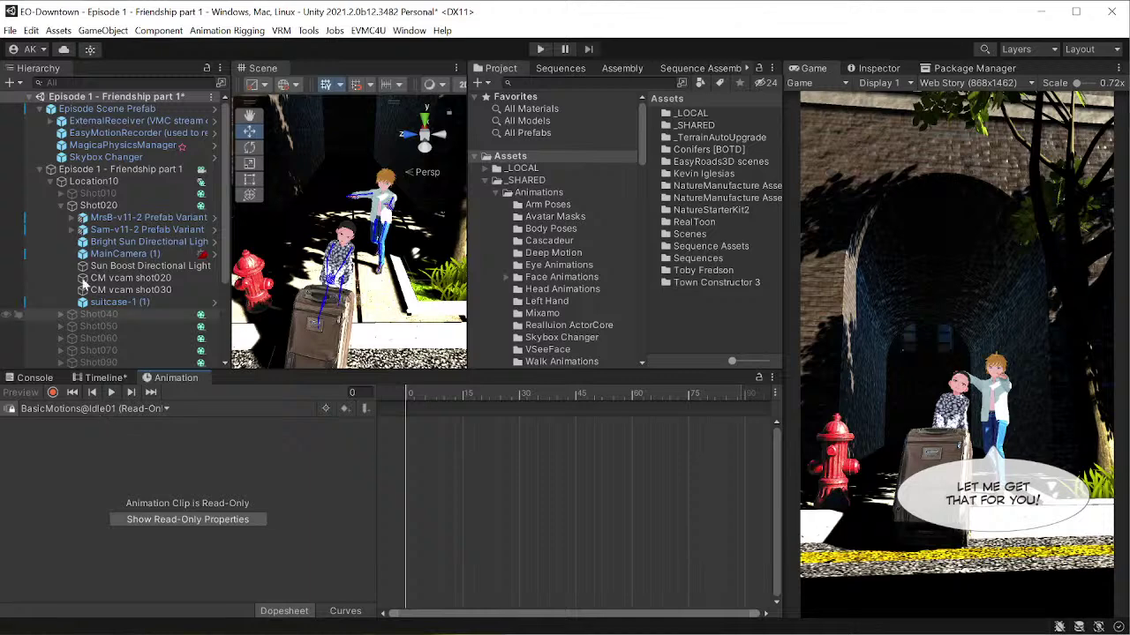
{"action": "left_click", "coordinate": [92, 380]}
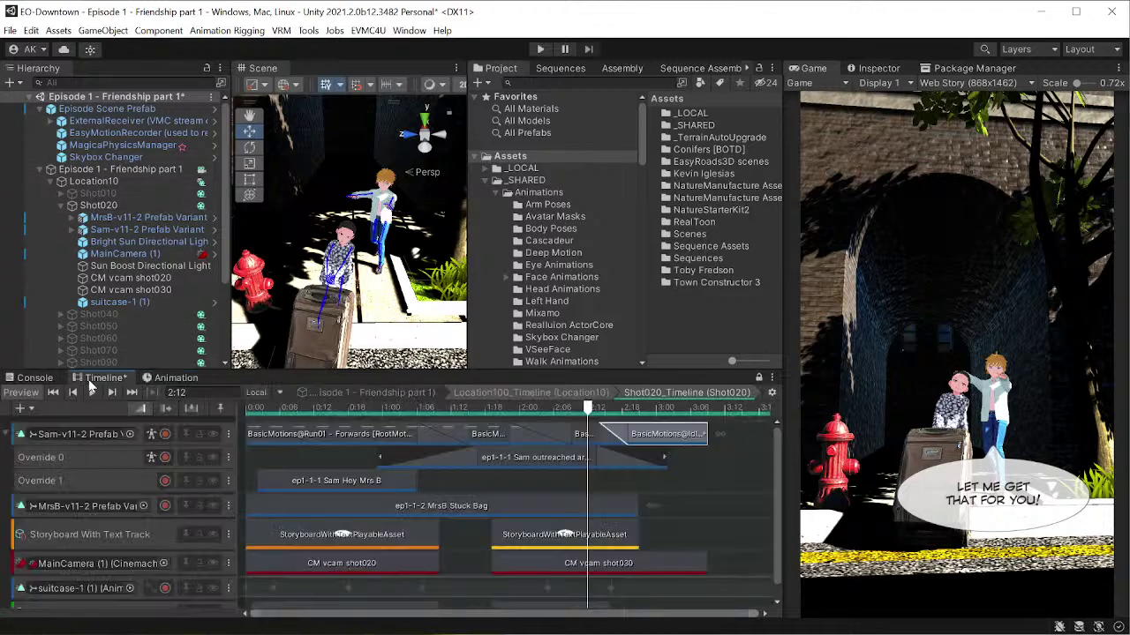
- Scrub through the shot to 3:09 to review how Sam's clips blend, undoing the last timeline change
{"action": "left_click_drag", "start_coordinate": [589, 410], "coordinate": [517, 402]}
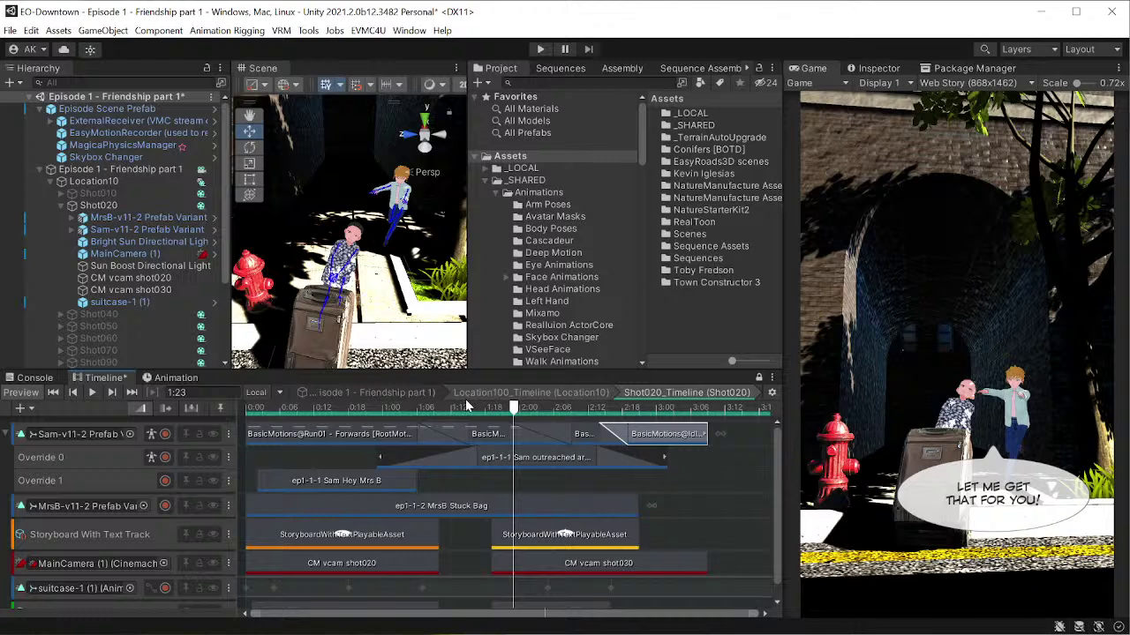
{"action": "left_click_drag", "start_coordinate": [510, 408], "coordinate": [686, 422]}
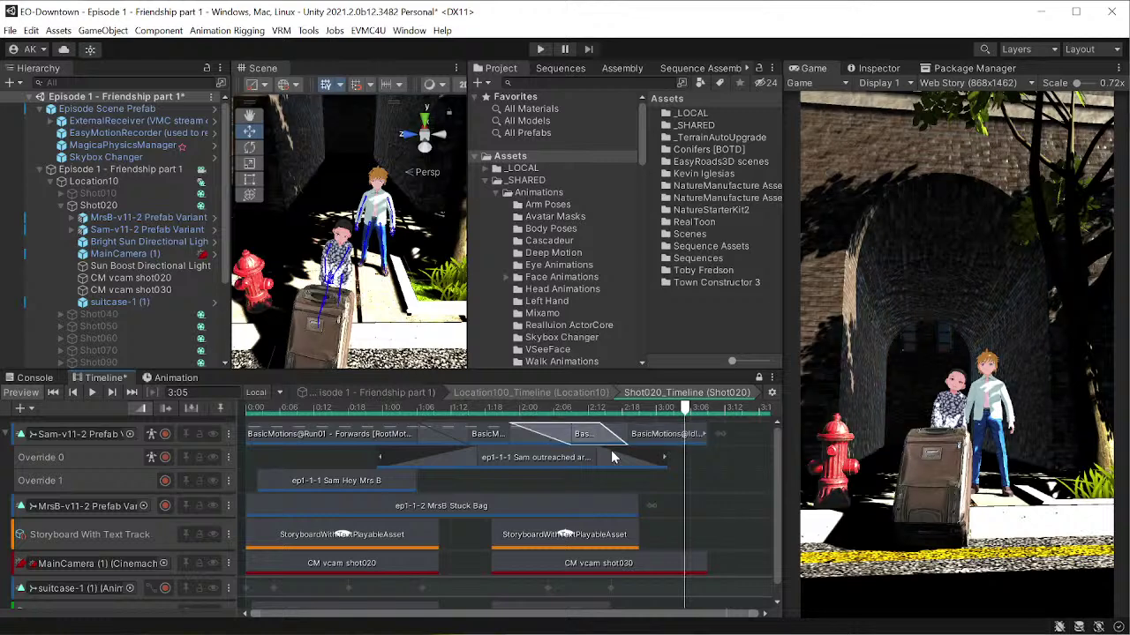
{"action": "key", "text": "ctrl+z"}
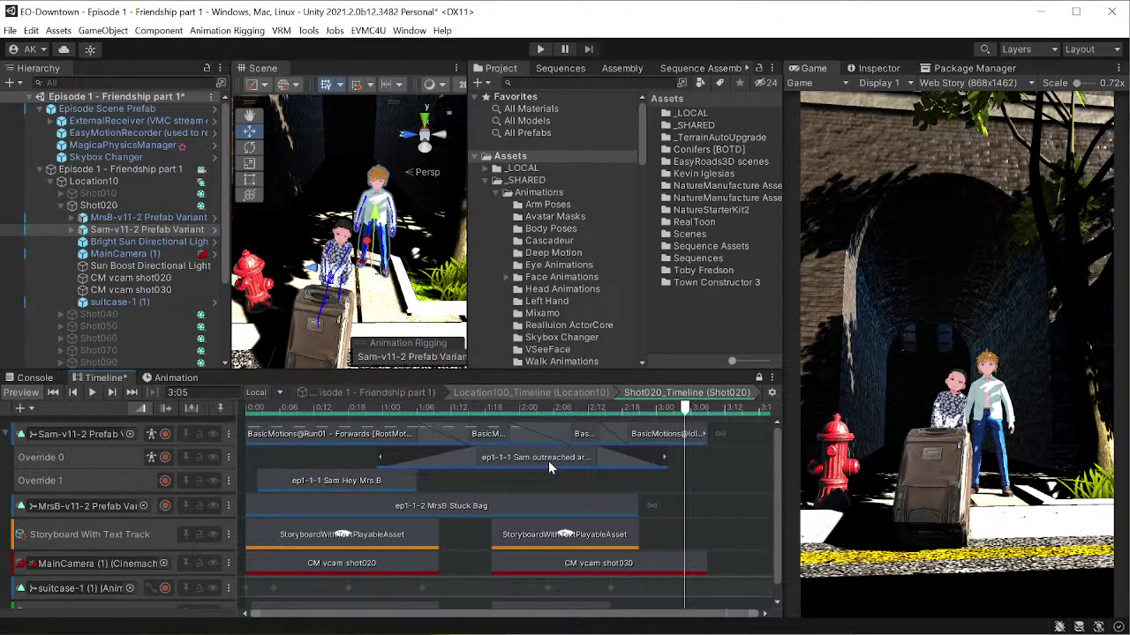
{"action": "left_click_drag", "start_coordinate": [329, 411], "coordinate": [707, 406]}
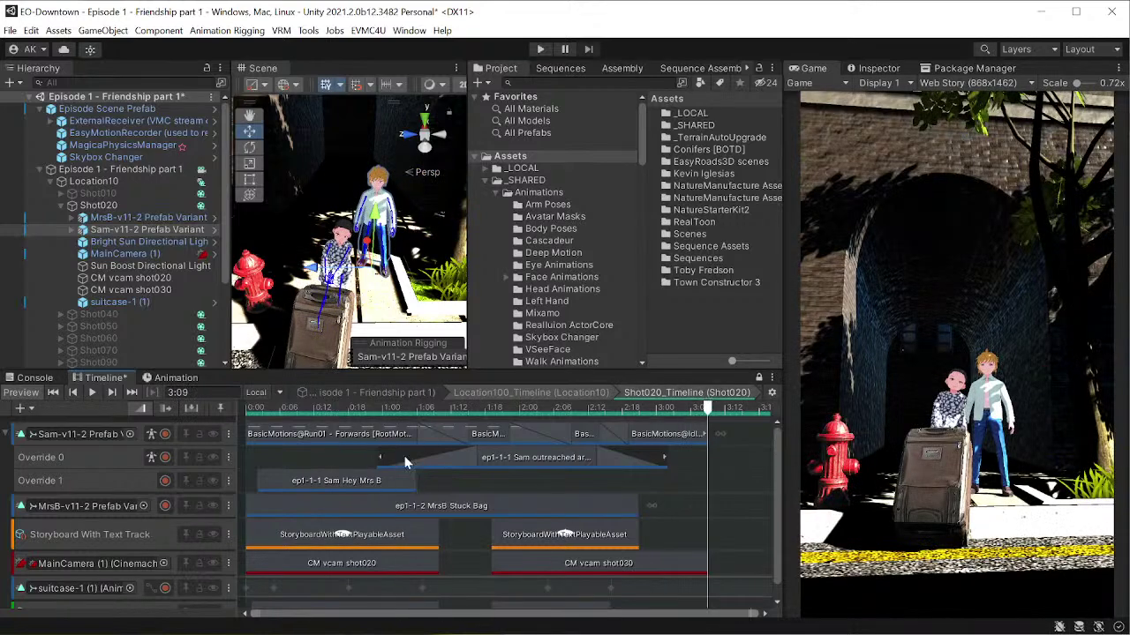
- Examine the avatar mask settings of Sam's base animation track and of its Override 0 track in the Inspector
{"action": "left_click", "coordinate": [141, 438]}
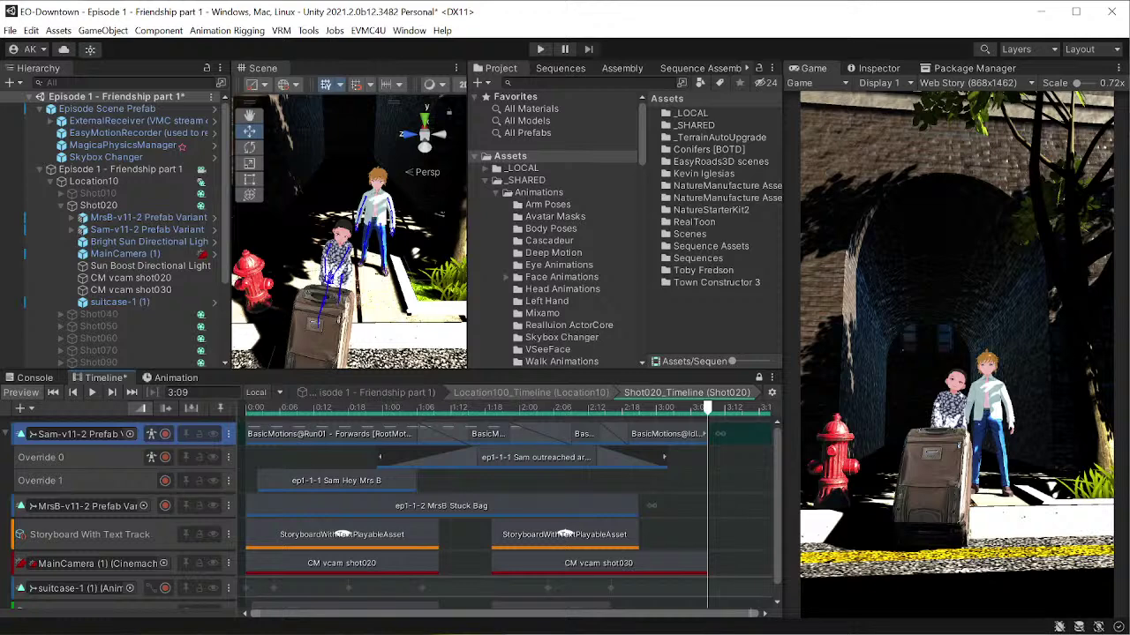
{"action": "left_click", "coordinate": [896, 70]}
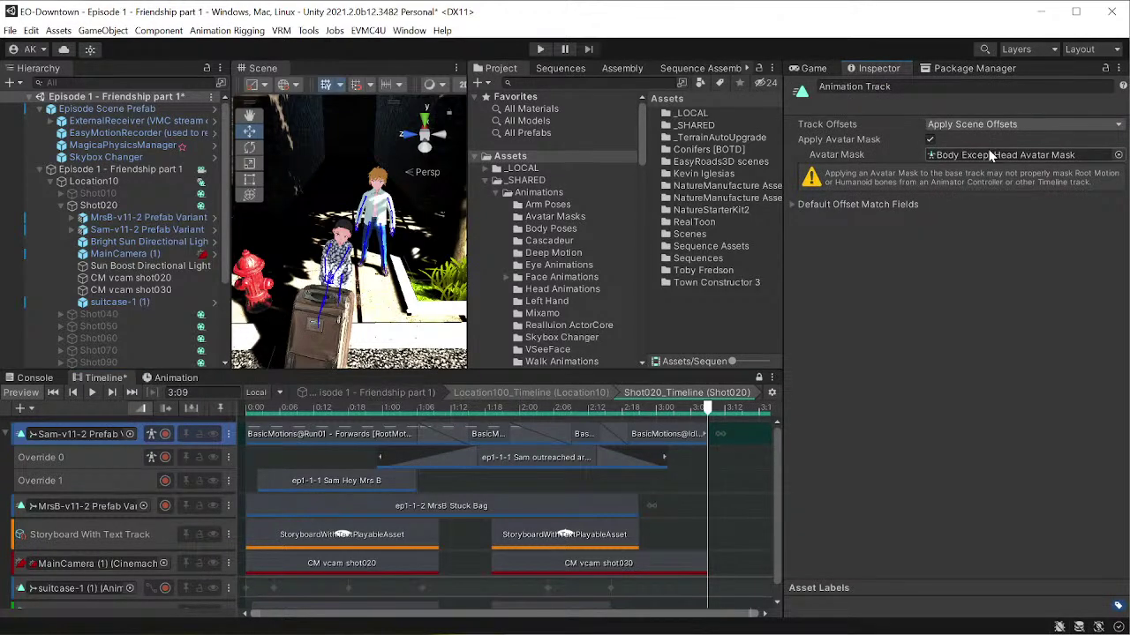
{"action": "left_click", "coordinate": [93, 457]}
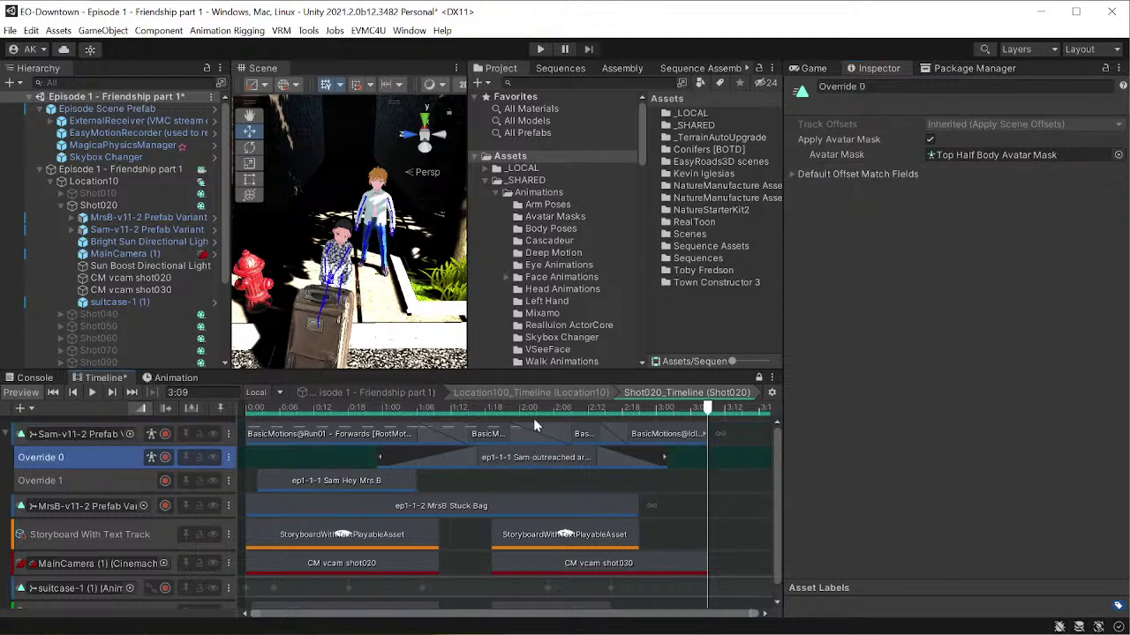
- Compare Sam's pose with Override 0 muted by scrubbing from 2:03 to 2:13, and unmute the track
{"action": "mouse_move", "coordinate": [537, 412]}
{"action": "left_mouse_down"}
{"action": "mouse_move", "coordinate": [519, 411]}
{"action": "mouse_move", "coordinate": [536, 411]}
{"action": "left_mouse_up"}
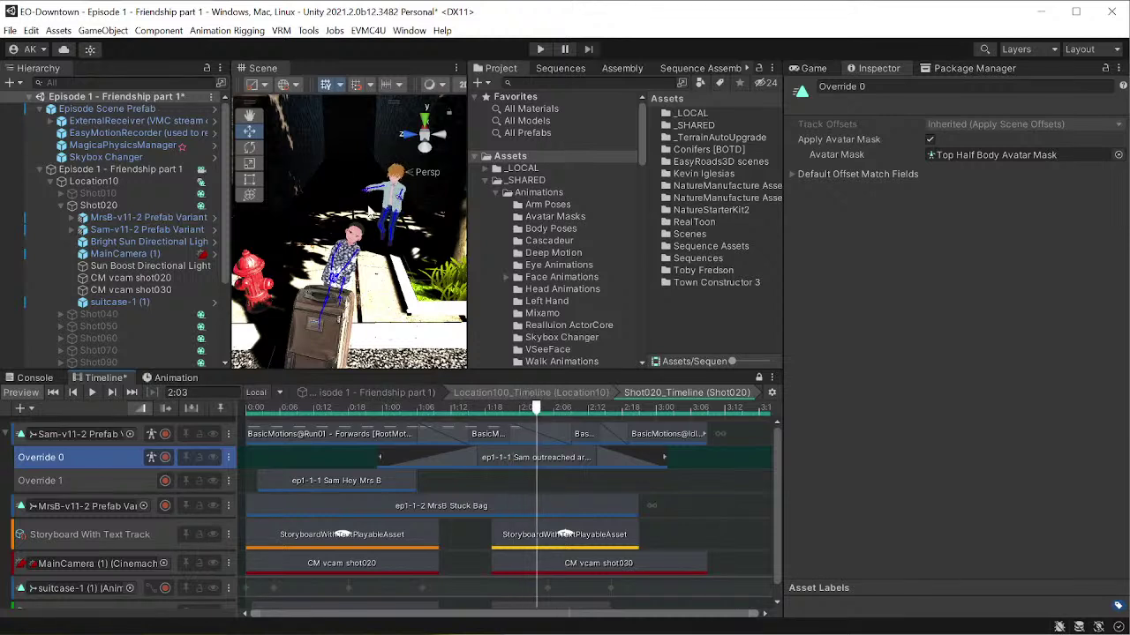
{"action": "left_click", "coordinate": [212, 457]}
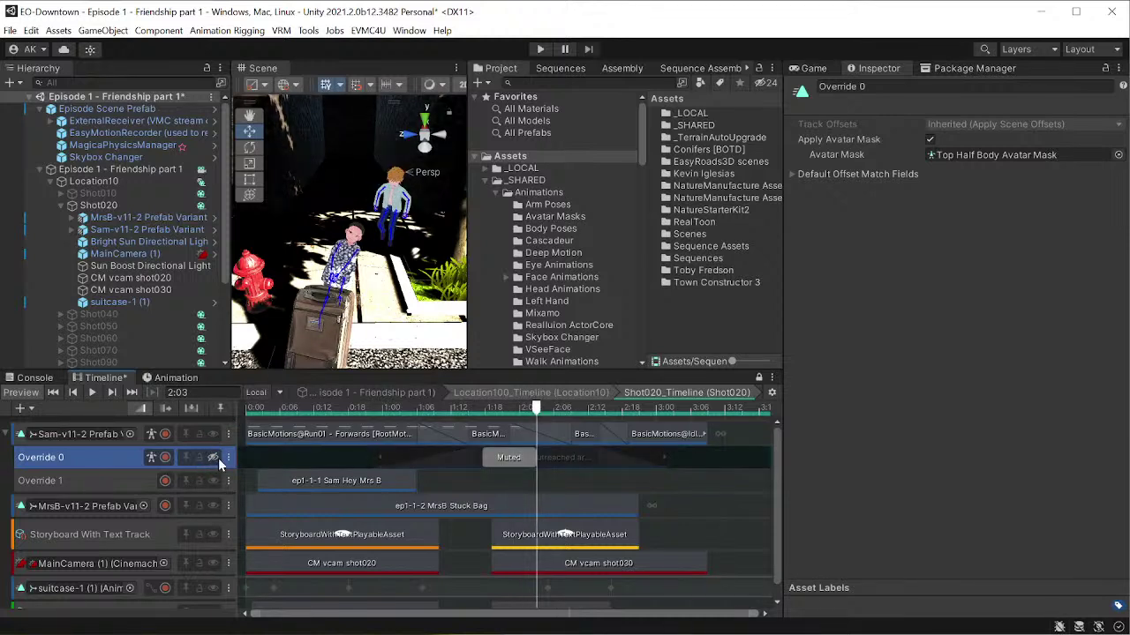
{"action": "left_click_drag", "start_coordinate": [534, 409], "coordinate": [593, 409]}
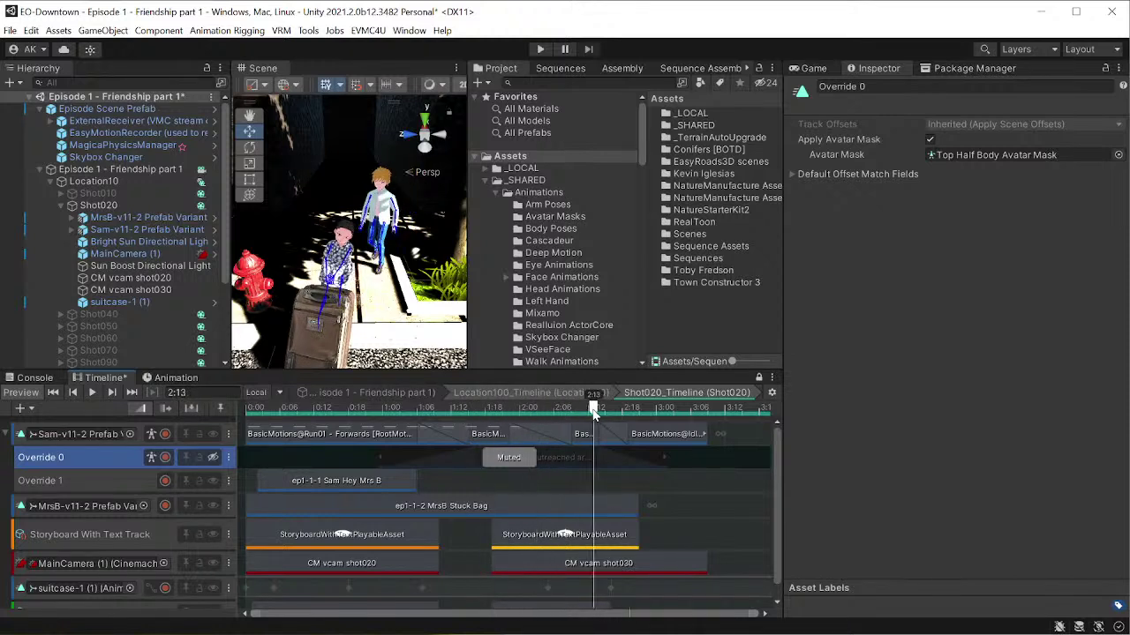
{"action": "left_click", "coordinate": [212, 457]}
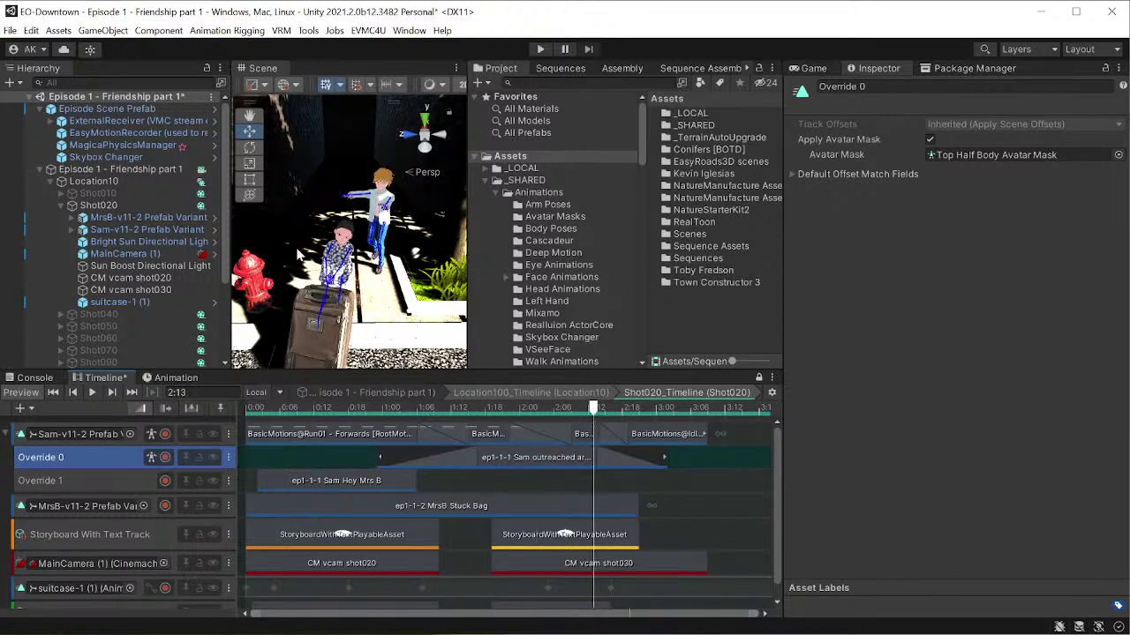
- Scrub the shot from 1:01 to 1:22 to review how Override 0's outreached-arm clip blends in
{"action": "left_click_drag", "start_coordinate": [593, 409], "coordinate": [388, 410]}
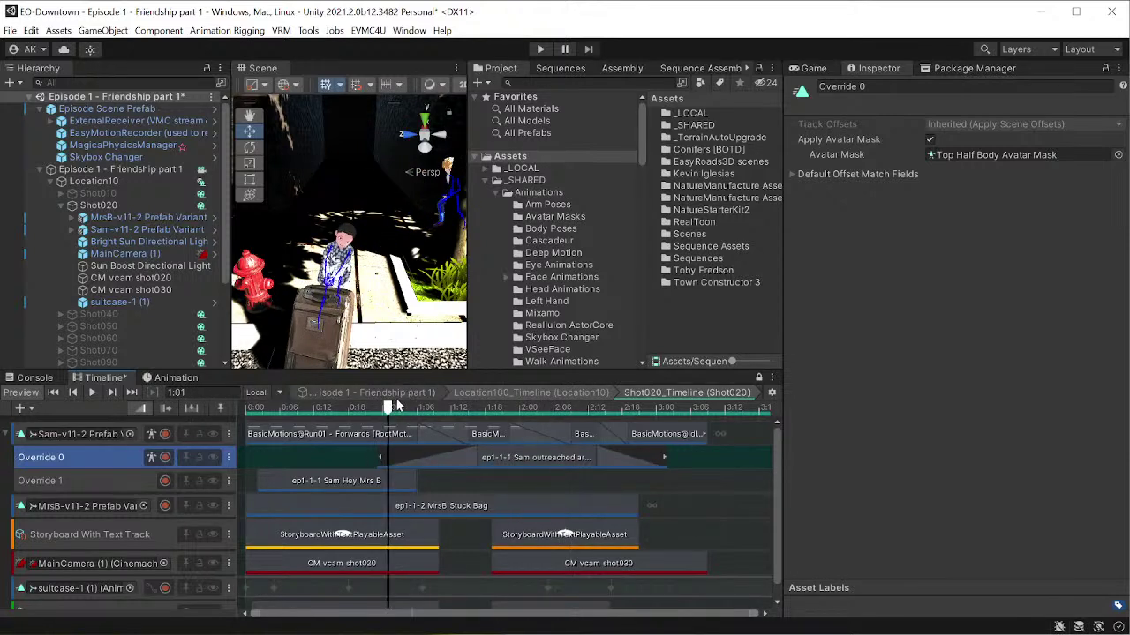
{"action": "left_click_drag", "start_coordinate": [388, 409], "coordinate": [507, 426]}
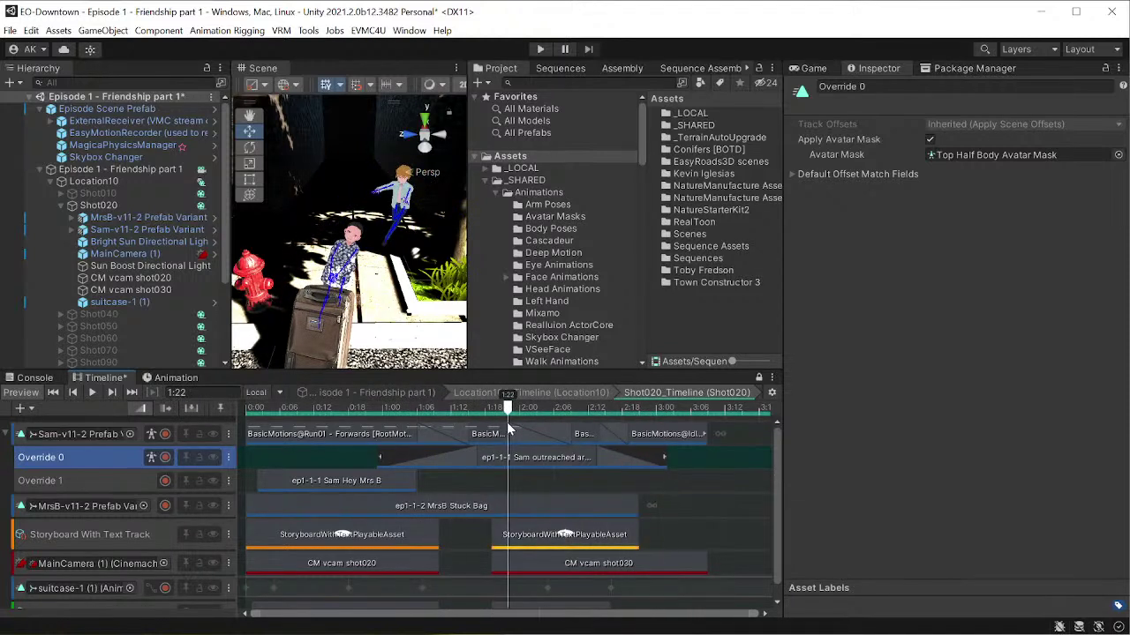
- Open the ep1-1-1 Sam Hey Mrs B clip on Override 1, scrub through its facial keyframes, and return to the timeline
{"action": "left_click", "coordinate": [103, 476]}
{"action": "left_click", "coordinate": [284, 481]}
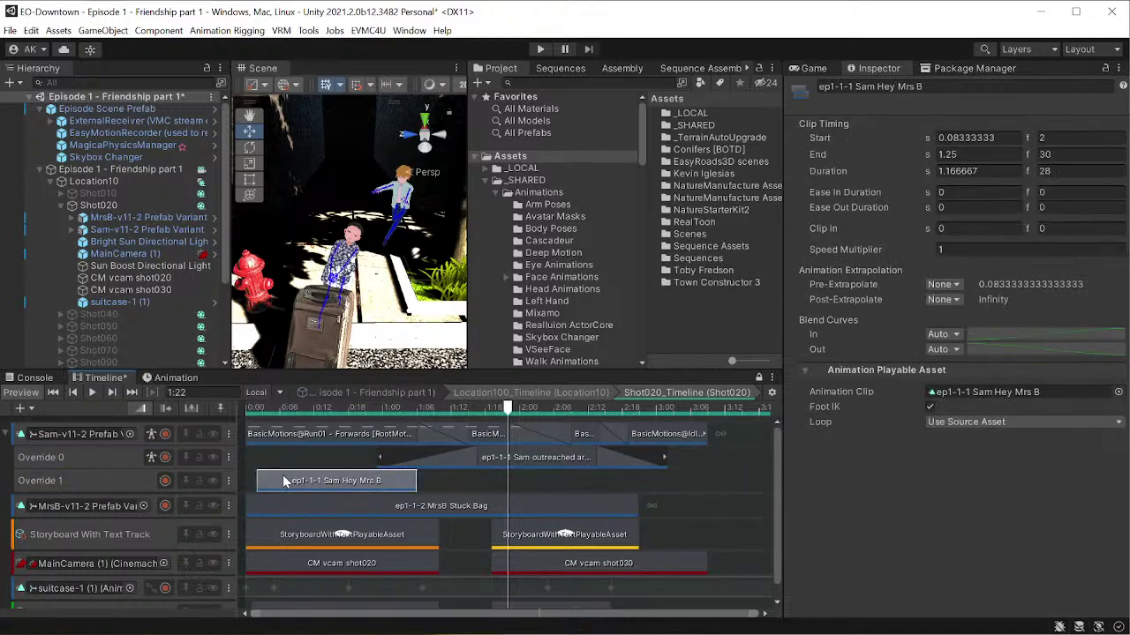
{"action": "double_click", "coordinate": [283, 475]}
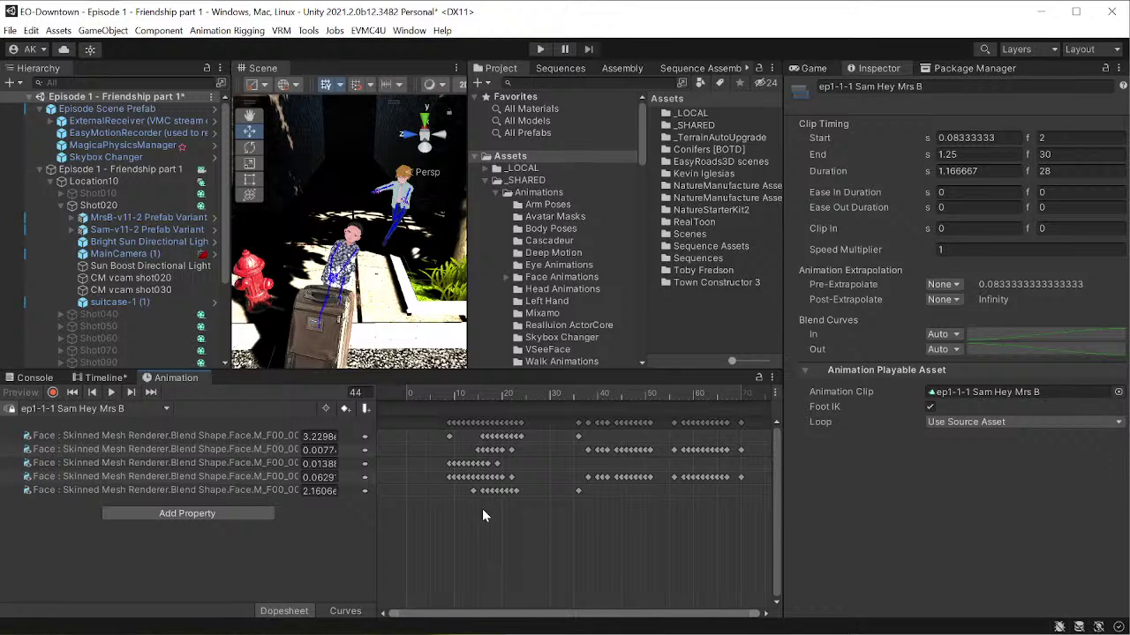
{"action": "left_click", "coordinate": [420, 395]}
{"action": "left_click_drag", "start_coordinate": [419, 393], "coordinate": [691, 388]}
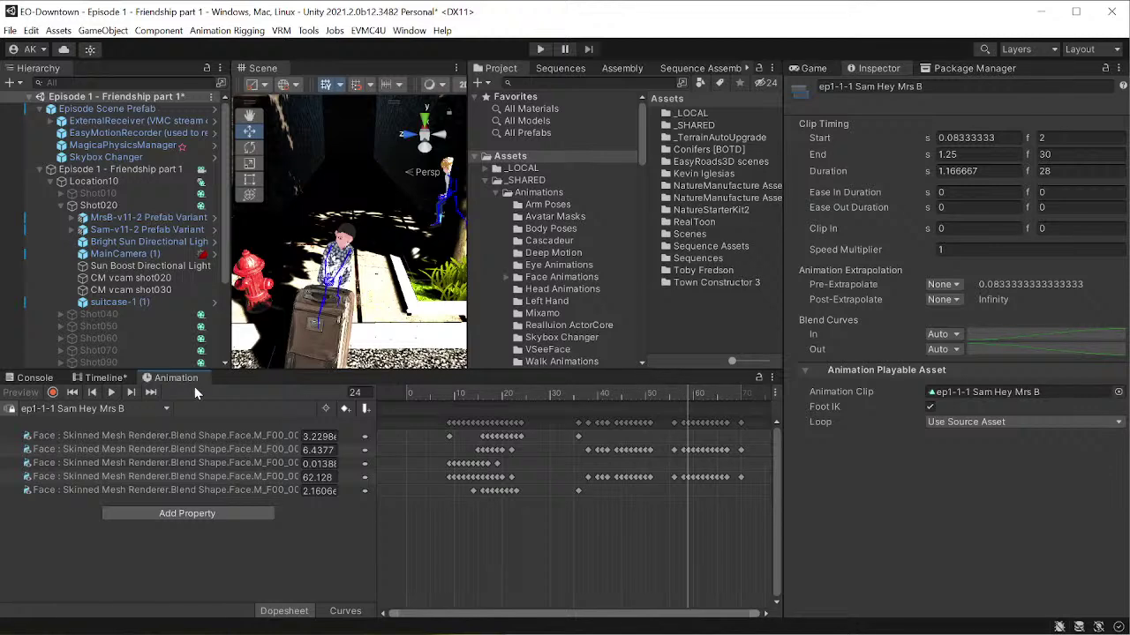
{"action": "left_click", "coordinate": [83, 377]}
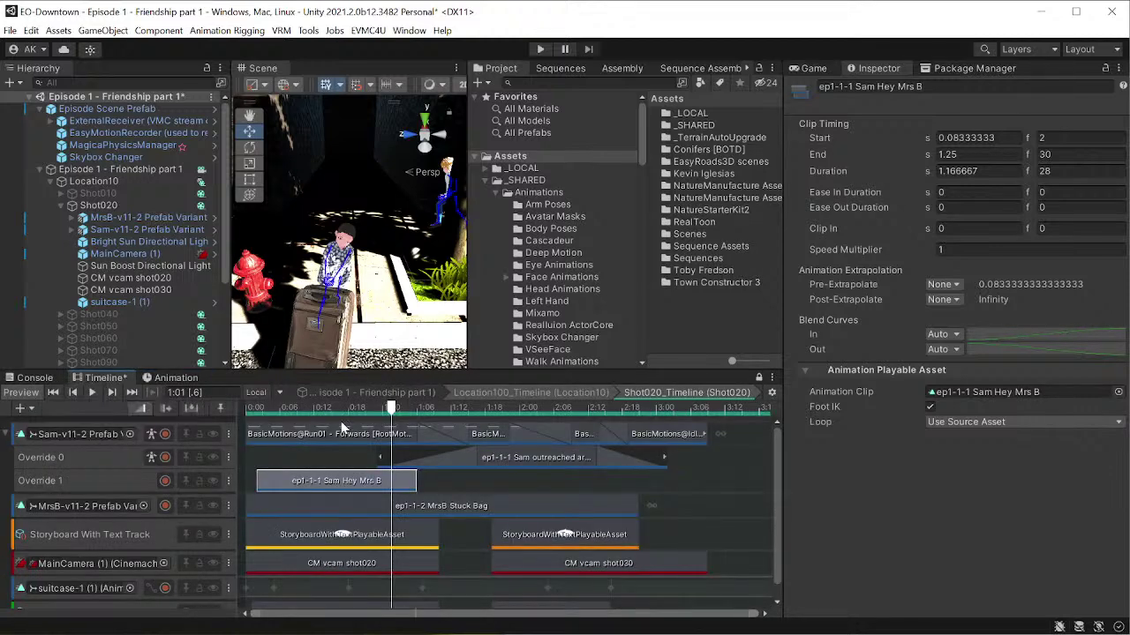
- Reopen the ep1-1-1 Sam Hey Mrs B clip, widen its property list to read the full blend shape names, and return to the timeline
{"action": "double_click", "coordinate": [296, 487]}
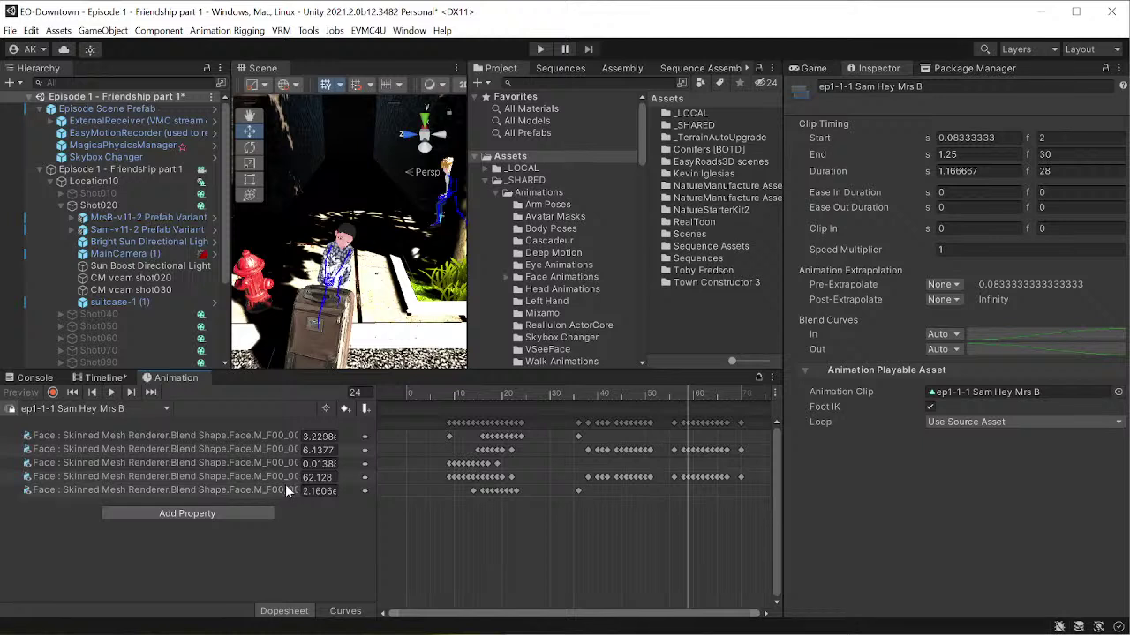
{"action": "left_click_drag", "start_coordinate": [378, 521], "coordinate": [510, 526]}
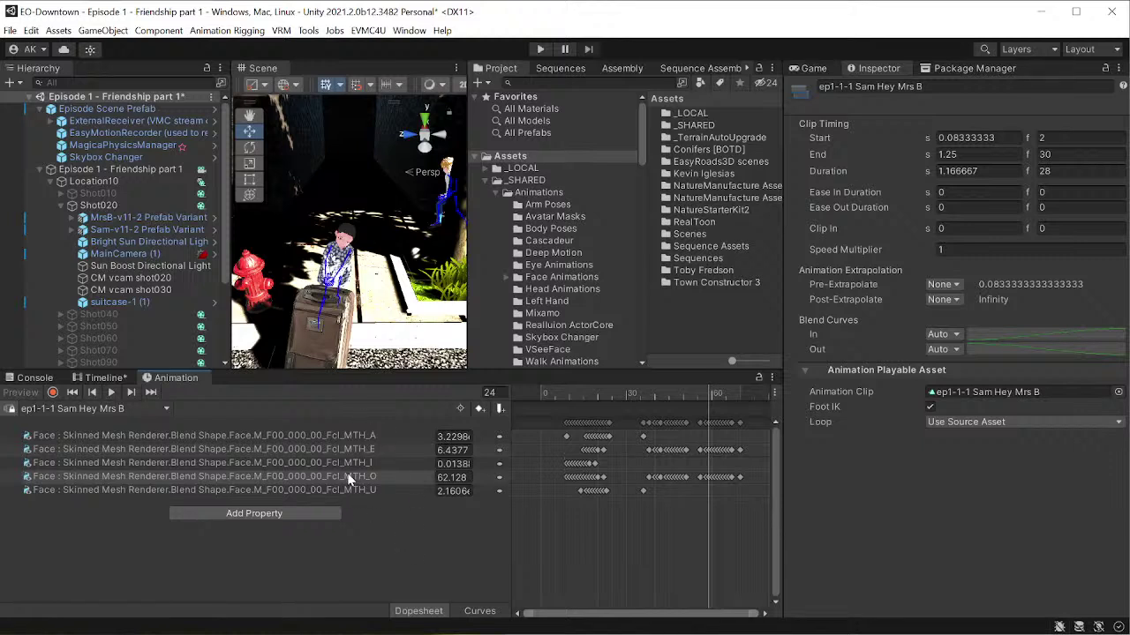
{"action": "left_click", "coordinate": [109, 379]}
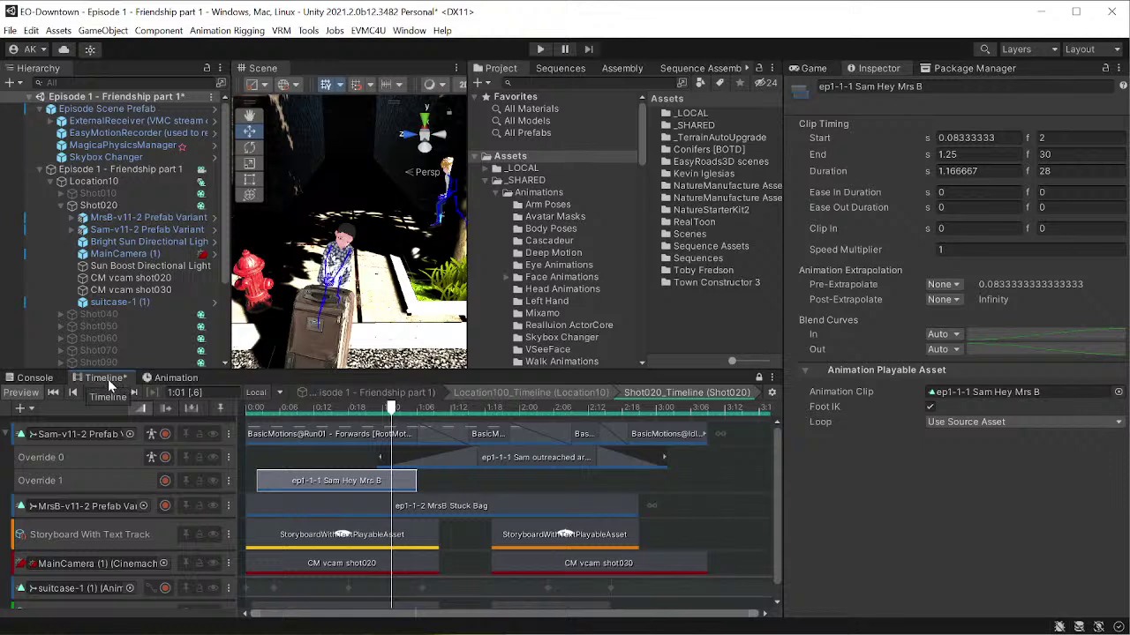
- Select the ep1-1-2 MrsB Stuck Bag clip on MrsB's track to examine its settings in the Inspector
{"action": "scroll", "coordinate": [393, 511], "scroll_direction": "down", "scroll_amount": 1}
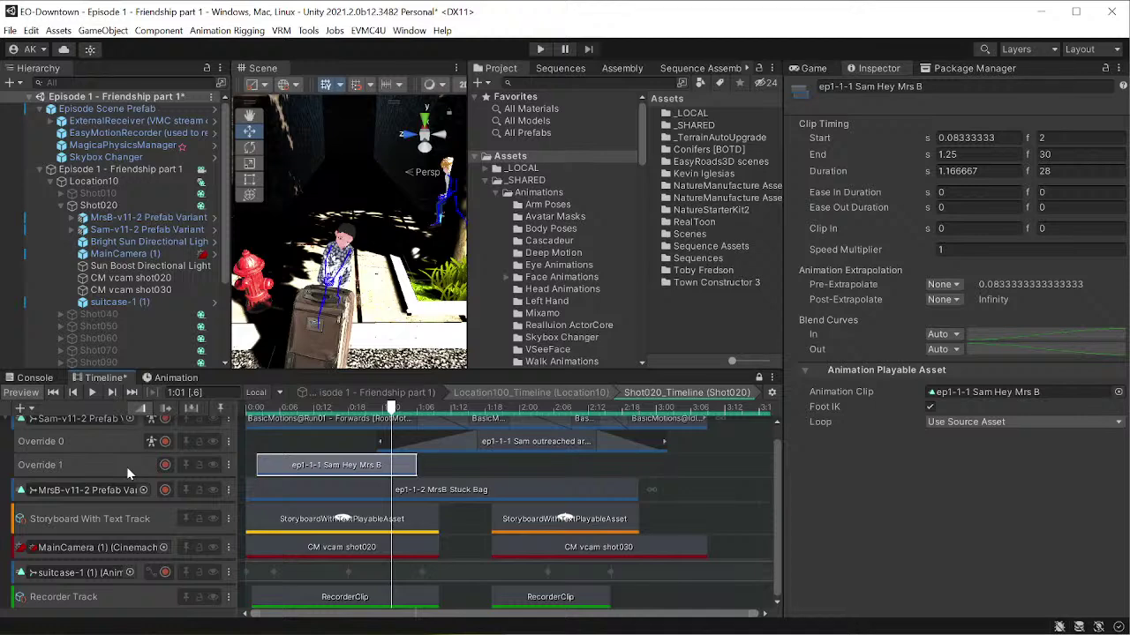
{"action": "left_click", "coordinate": [157, 495]}
{"action": "left_click", "coordinate": [297, 501]}
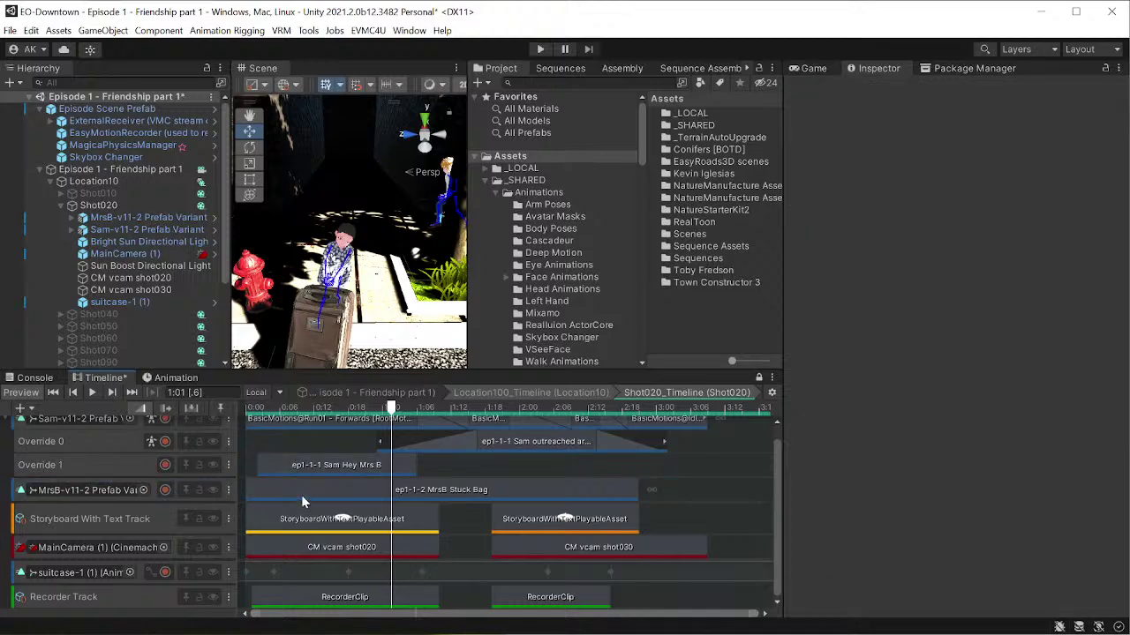
{"action": "left_click", "coordinate": [302, 499]}
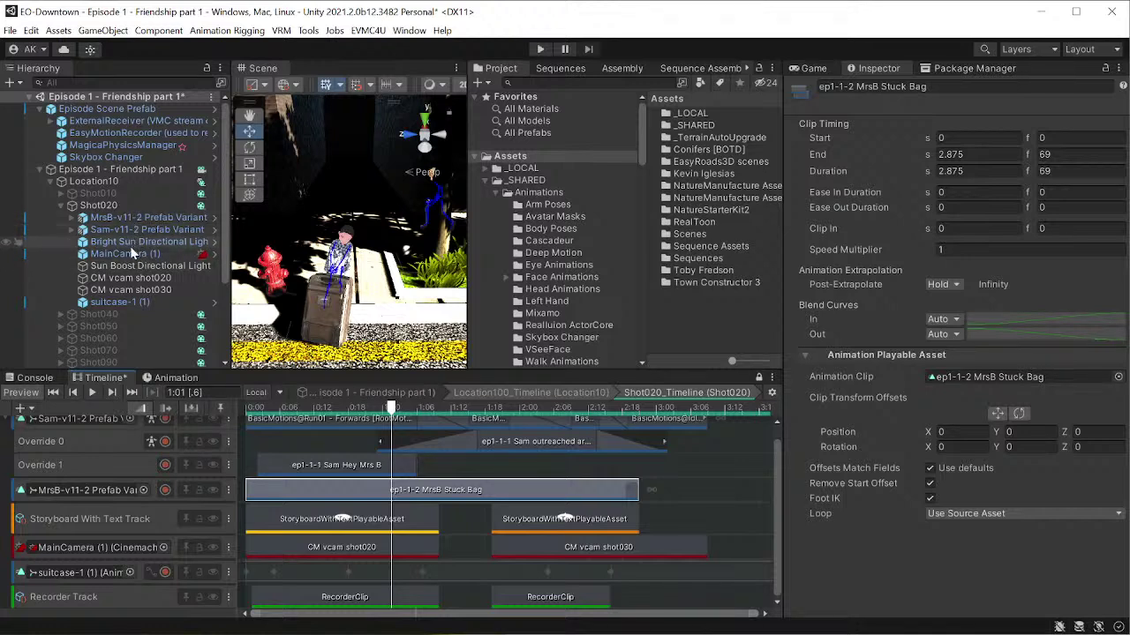
- Select the suitcase and open the recorded animation on its track, scrubbing its position and rotation keyframes to frame 15
{"action": "left_click", "coordinate": [121, 302]}
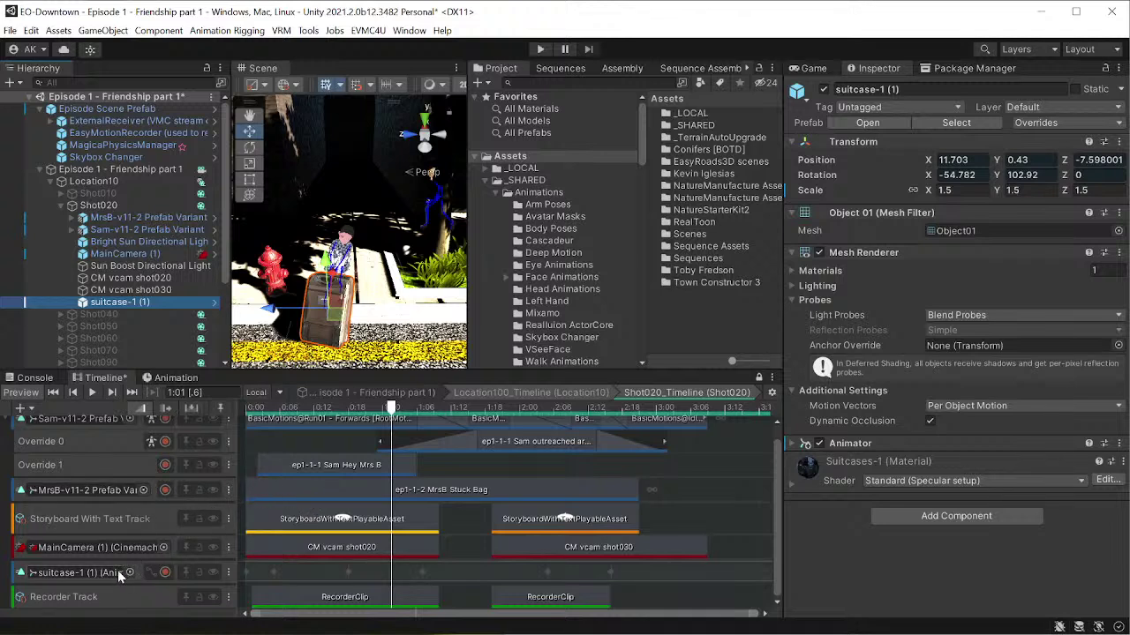
{"action": "left_click", "coordinate": [142, 573]}
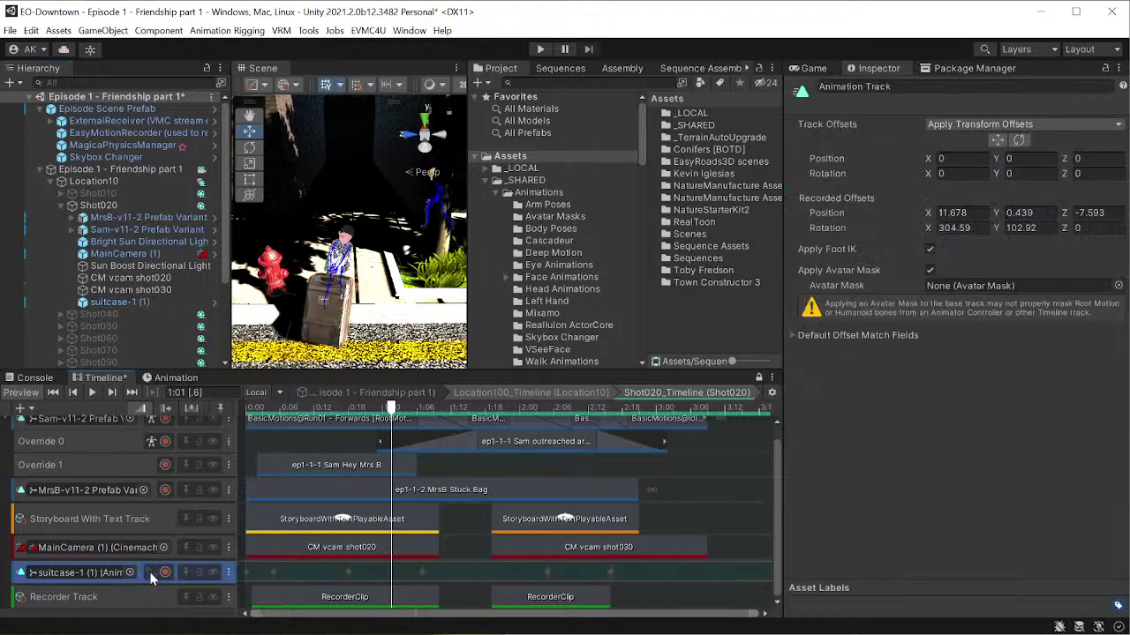
{"action": "double_click", "coordinate": [299, 571]}
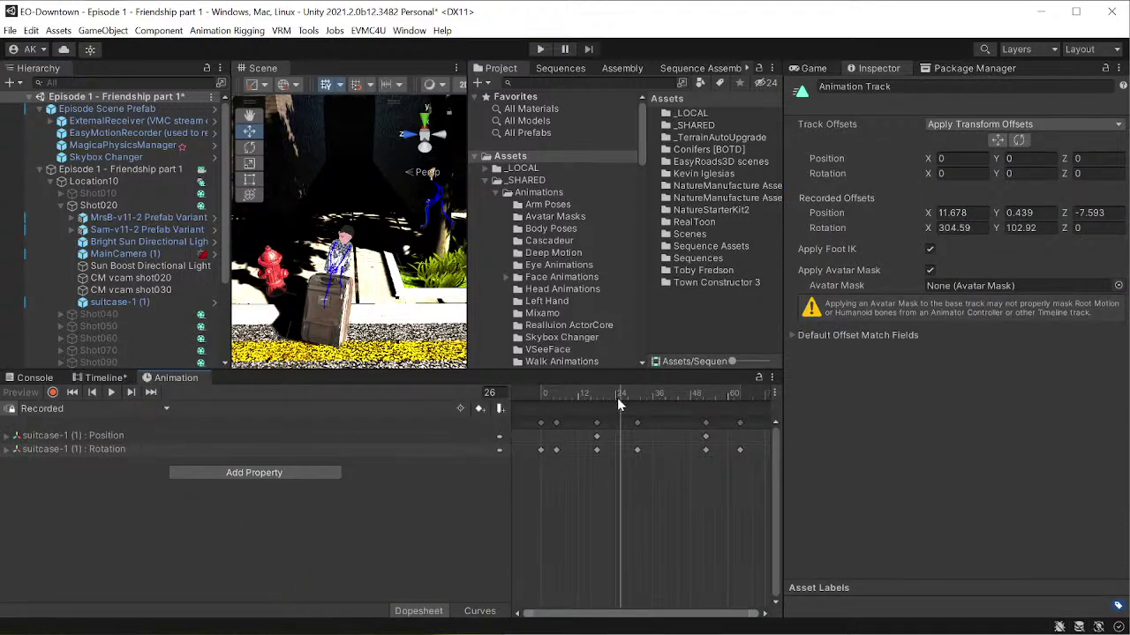
{"action": "left_click_drag", "start_coordinate": [621, 394], "coordinate": [656, 392]}
{"action": "left_click_drag", "start_coordinate": [594, 386], "coordinate": [587, 386]}
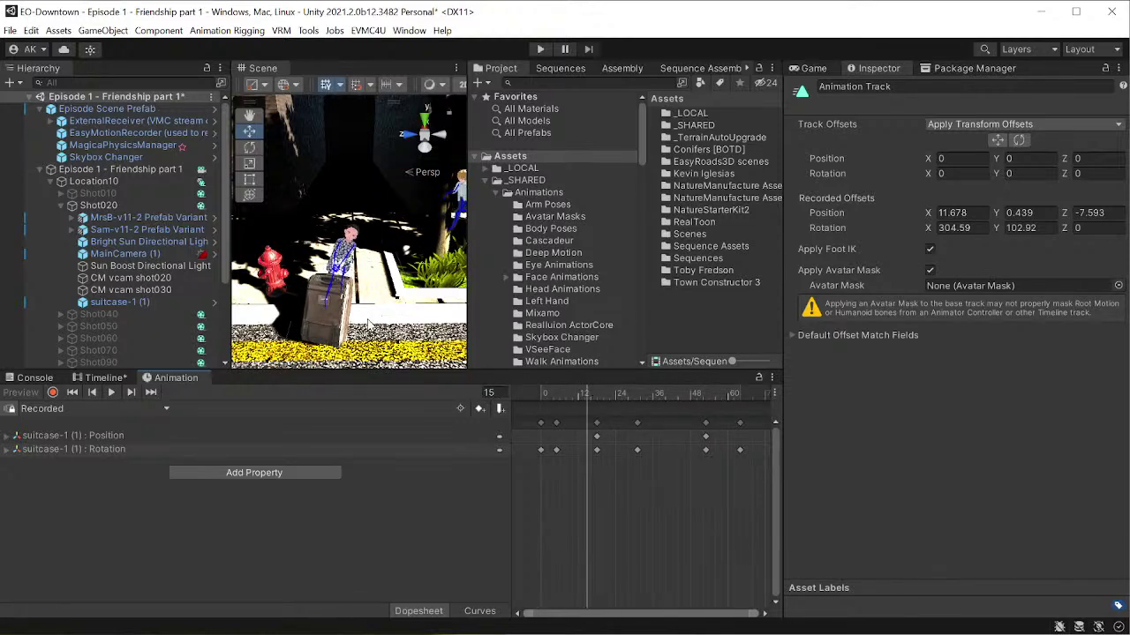
- Inspect the suitcase's movement up close by scrubbing its recorded animation to frame 0 and the shot timeline to 1:03
{"action": "scroll", "coordinate": [372, 325], "scroll_direction": "up", "scroll_amount": 5}
{"action": "mouse_move", "coordinate": [371, 324]}
{"action": "middle_mouse_down"}
{"action": "mouse_move", "coordinate": [370, 265]}
{"action": "mouse_move", "coordinate": [377, 305]}
{"action": "middle_mouse_up"}
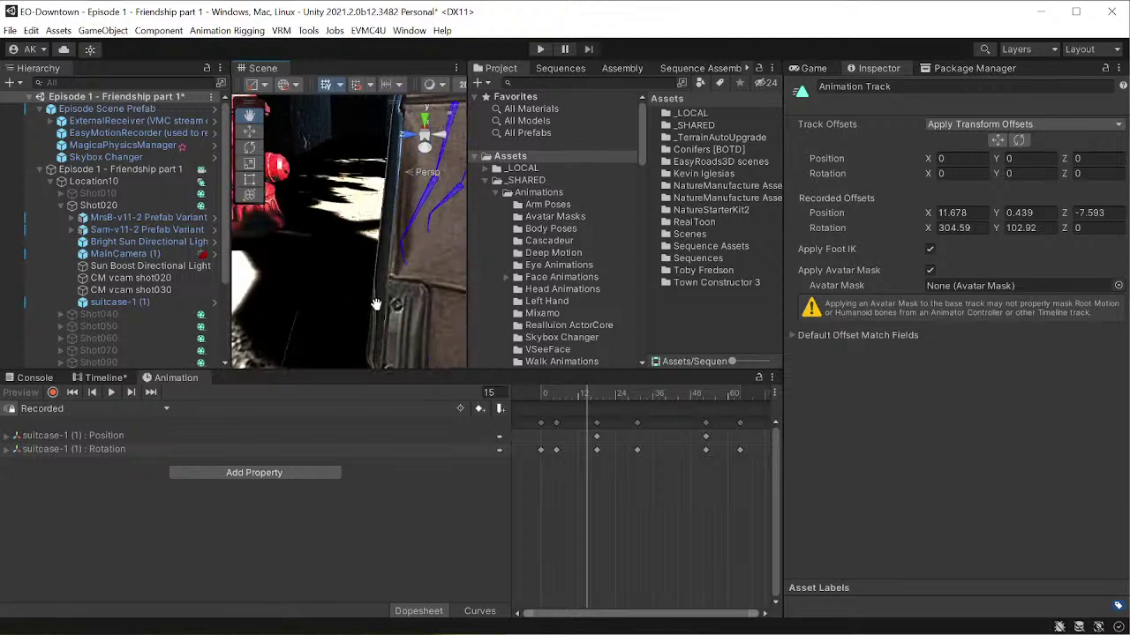
{"action": "scroll", "coordinate": [377, 305], "scroll_direction": "down", "scroll_amount": 4}
{"action": "left_click_drag", "start_coordinate": [379, 307], "coordinate": [391, 274], "text": "alt"}
{"action": "middle_click_drag", "start_coordinate": [391, 275], "coordinate": [377, 275]}
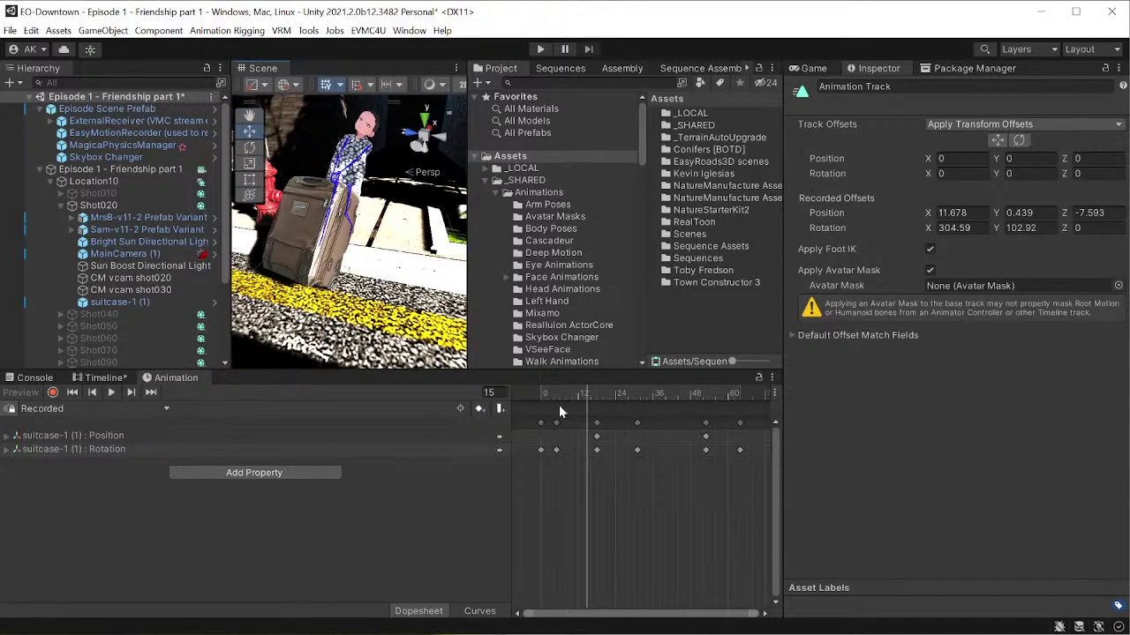
{"action": "left_click_drag", "start_coordinate": [565, 393], "coordinate": [520, 390]}
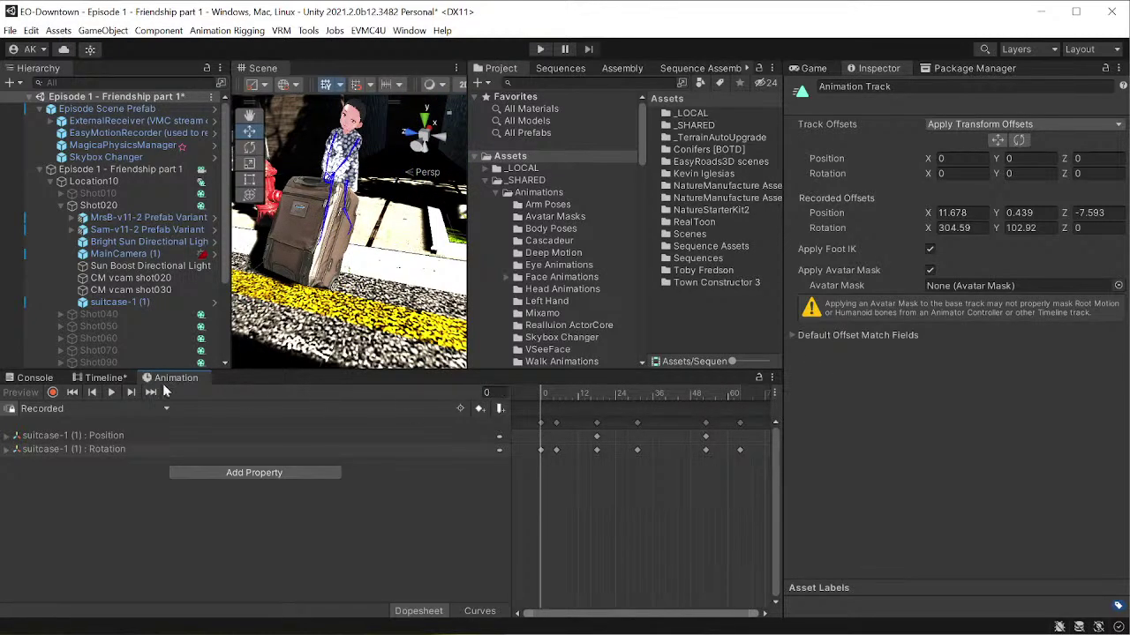
{"action": "left_click", "coordinate": [103, 378]}
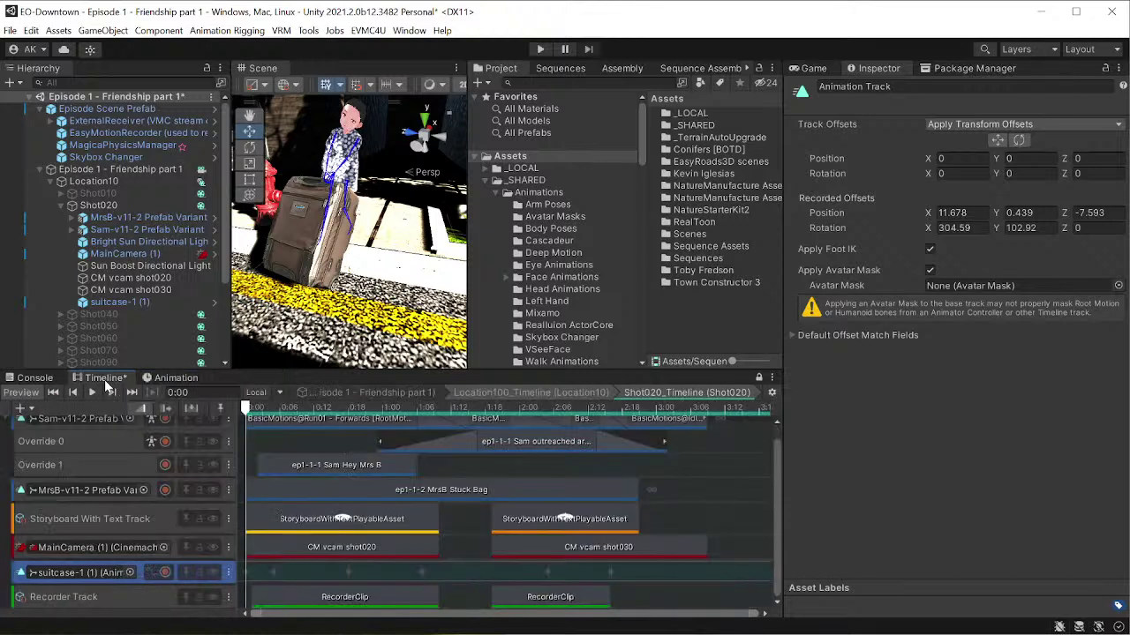
{"action": "left_click_drag", "start_coordinate": [248, 413], "coordinate": [401, 427]}
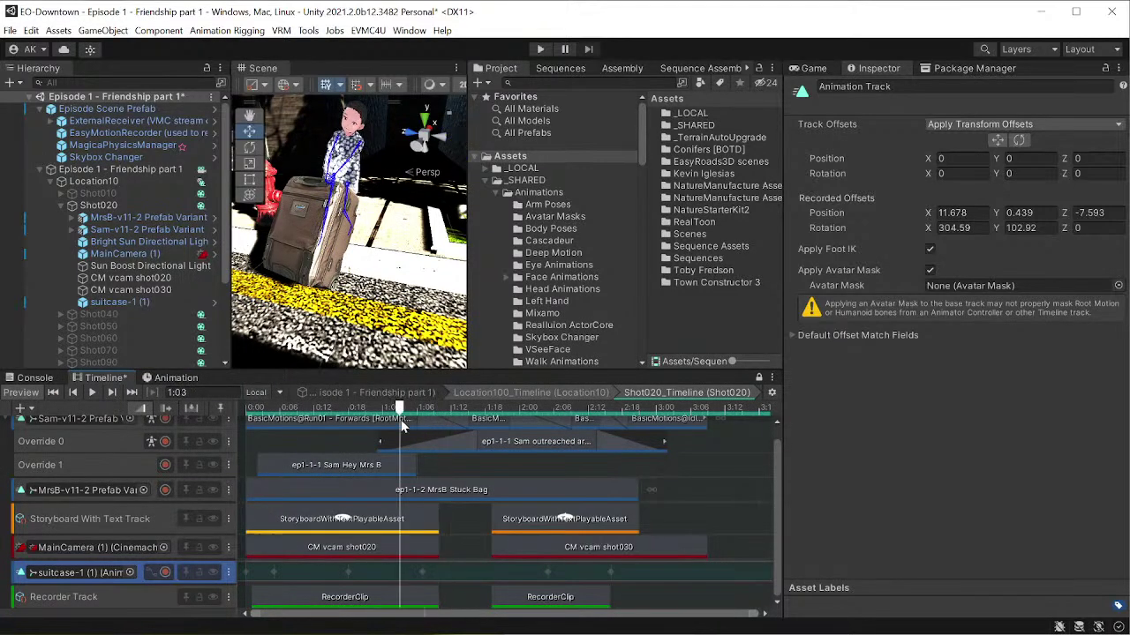
- Open the ep1-1-2 MrsB Stuck Bag clip to view its keyframes, and scrub the shot timeline to 1:11 and back to 0:00
{"action": "left_click", "coordinate": [353, 492]}
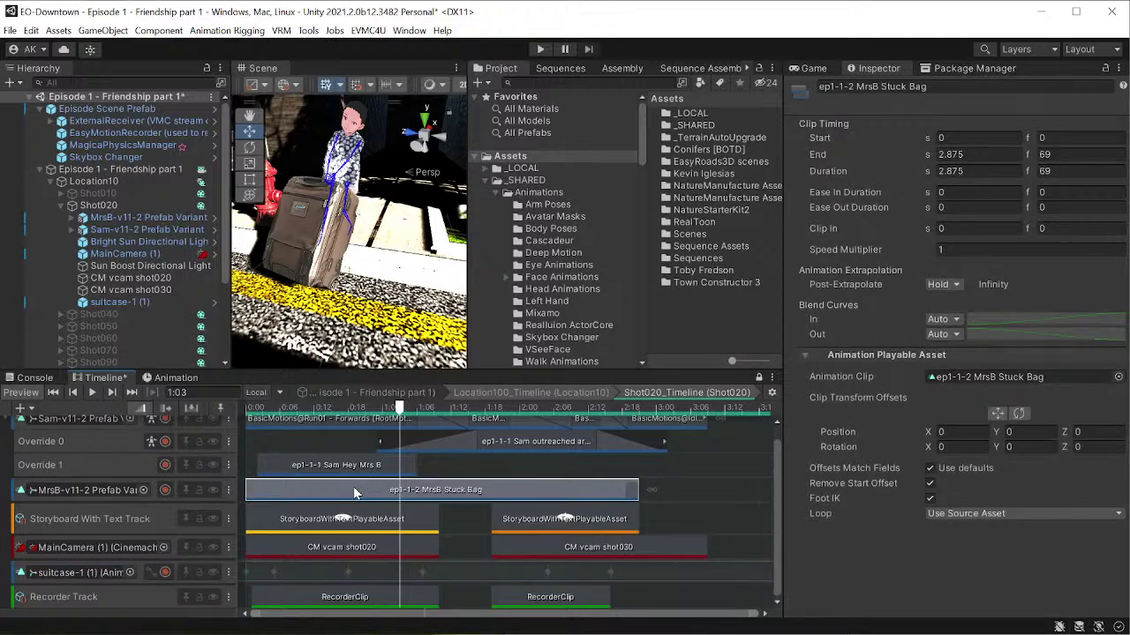
{"action": "double_click", "coordinate": [353, 489]}
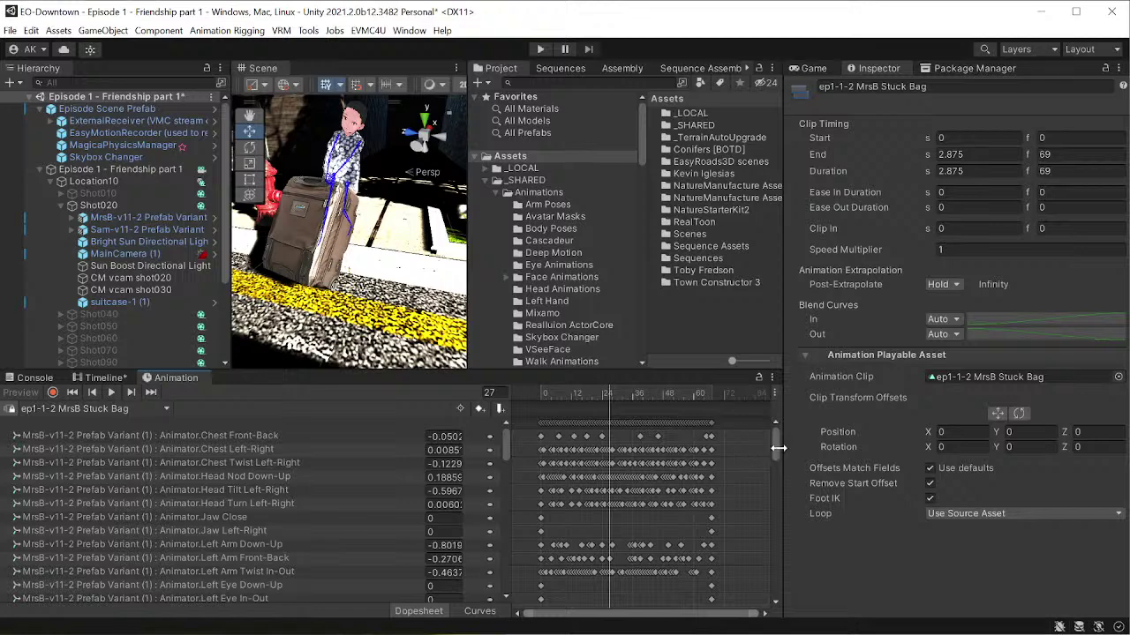
{"action": "left_click_drag", "start_coordinate": [773, 448], "coordinate": [793, 412]}
{"action": "left_click", "coordinate": [104, 378]}
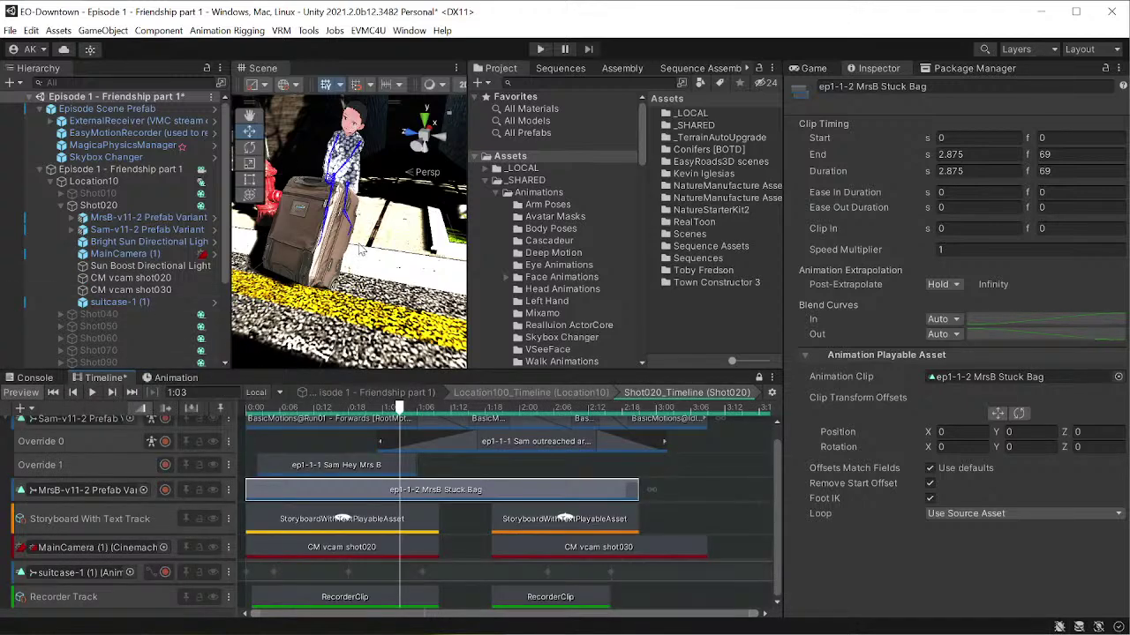
{"action": "left_click_drag", "start_coordinate": [403, 408], "coordinate": [444, 418]}
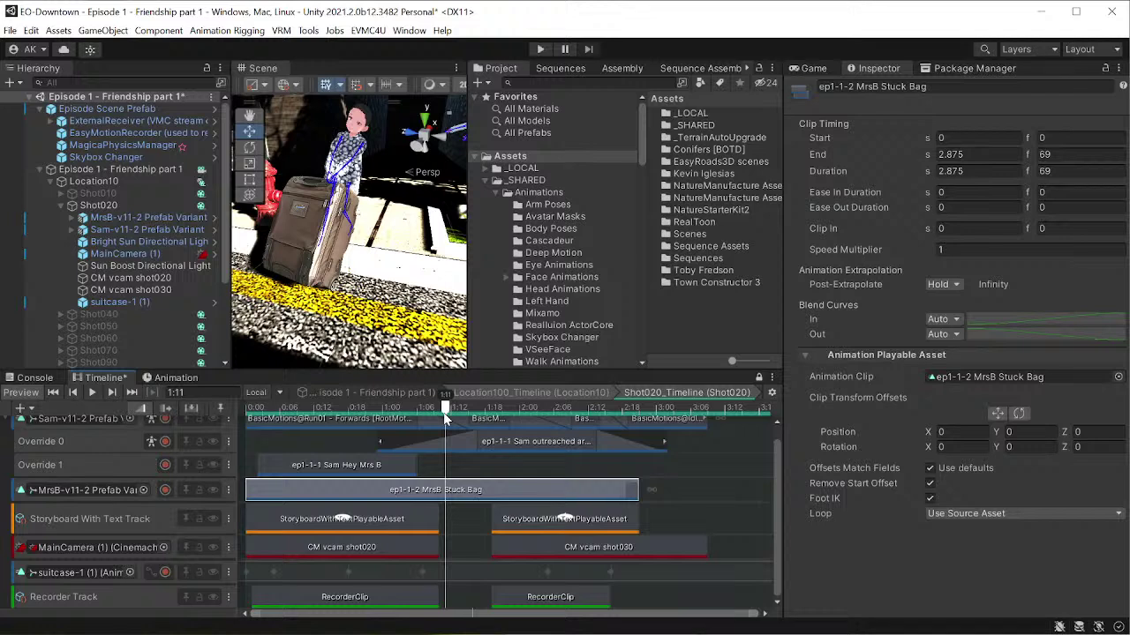
{"action": "left_click_drag", "start_coordinate": [445, 418], "coordinate": [174, 403]}
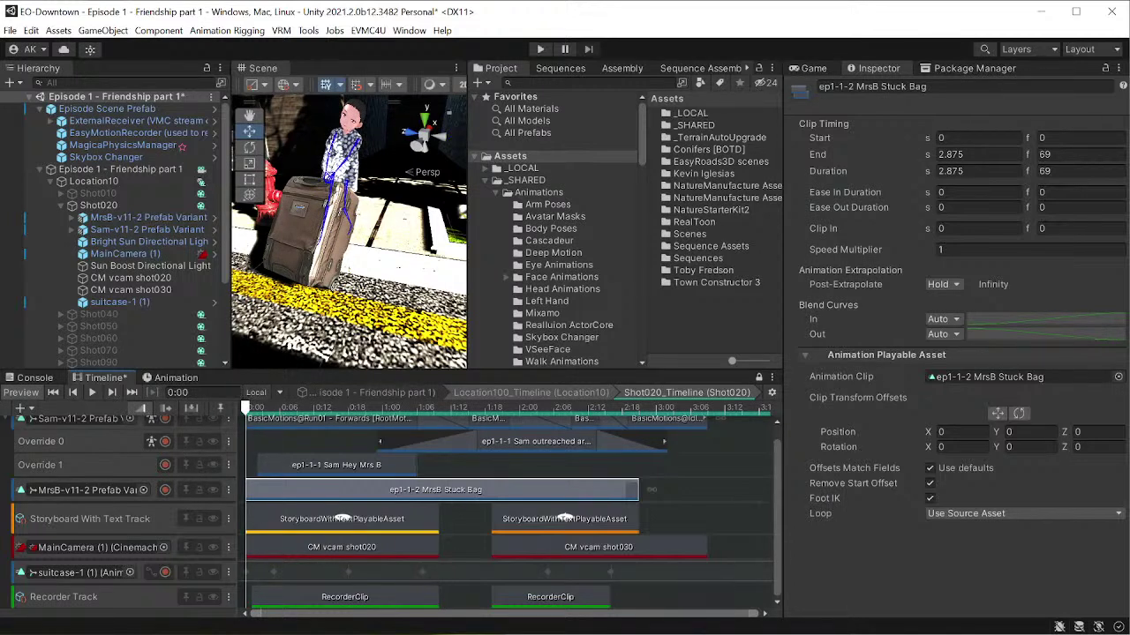
- Examine the Storyboard With Text Track, and preview its speech bubbles in the Game view at 0:00 and 1:21
{"action": "left_click", "coordinate": [173, 488]}
{"action": "left_click", "coordinate": [156, 520]}
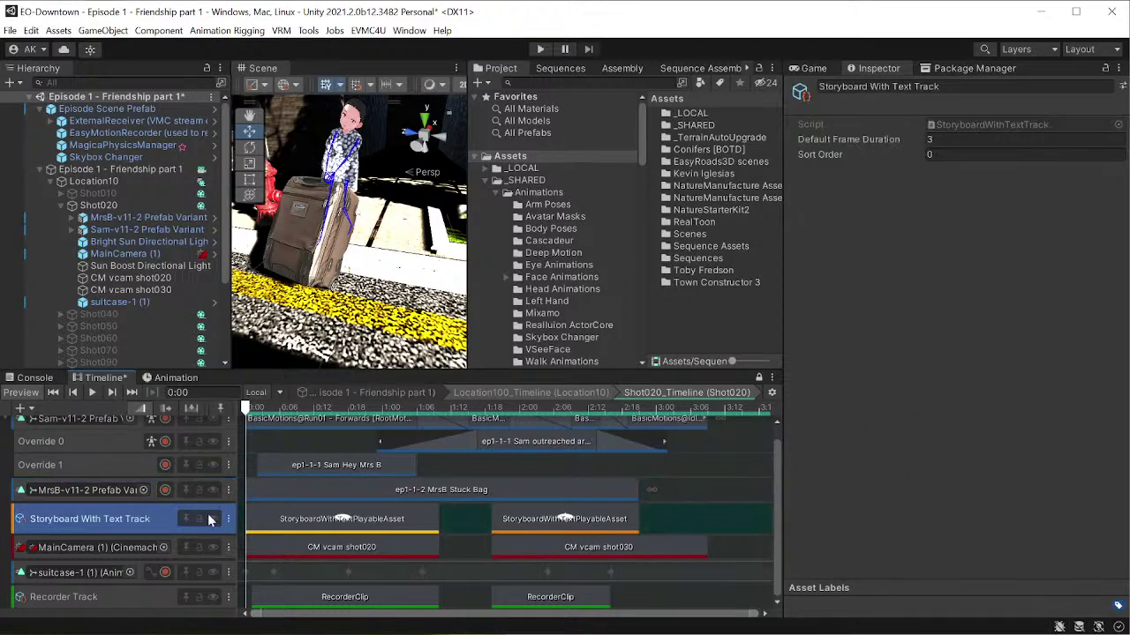
{"action": "left_click", "coordinate": [300, 420]}
{"action": "scroll", "coordinate": [300, 421], "scroll_direction": "up", "scroll_amount": 2}
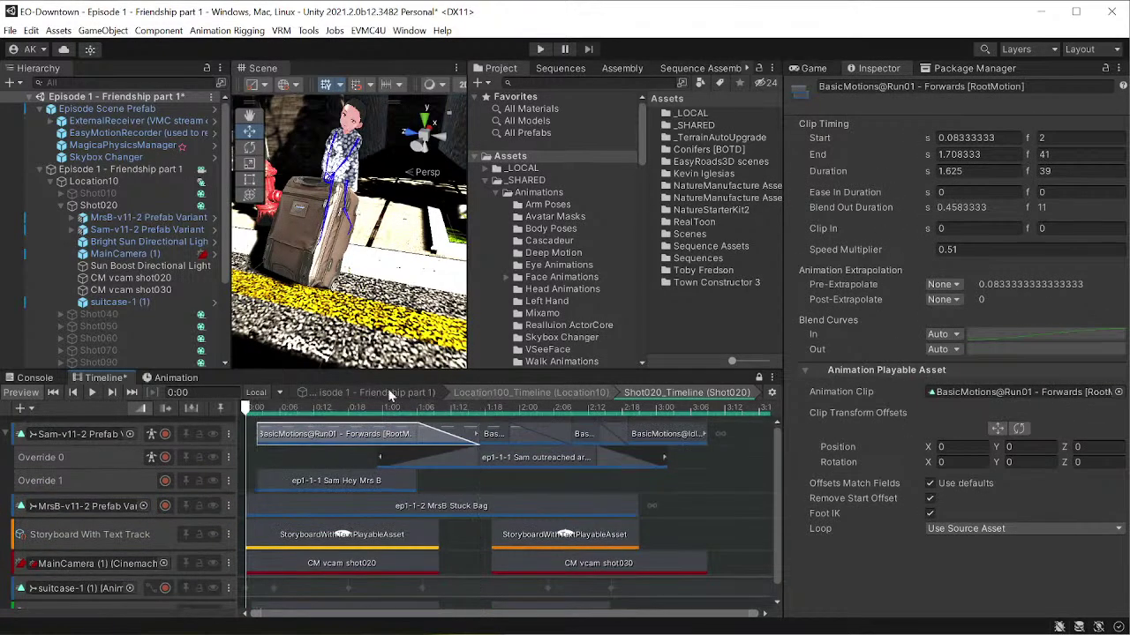
{"action": "left_click", "coordinate": [802, 70]}
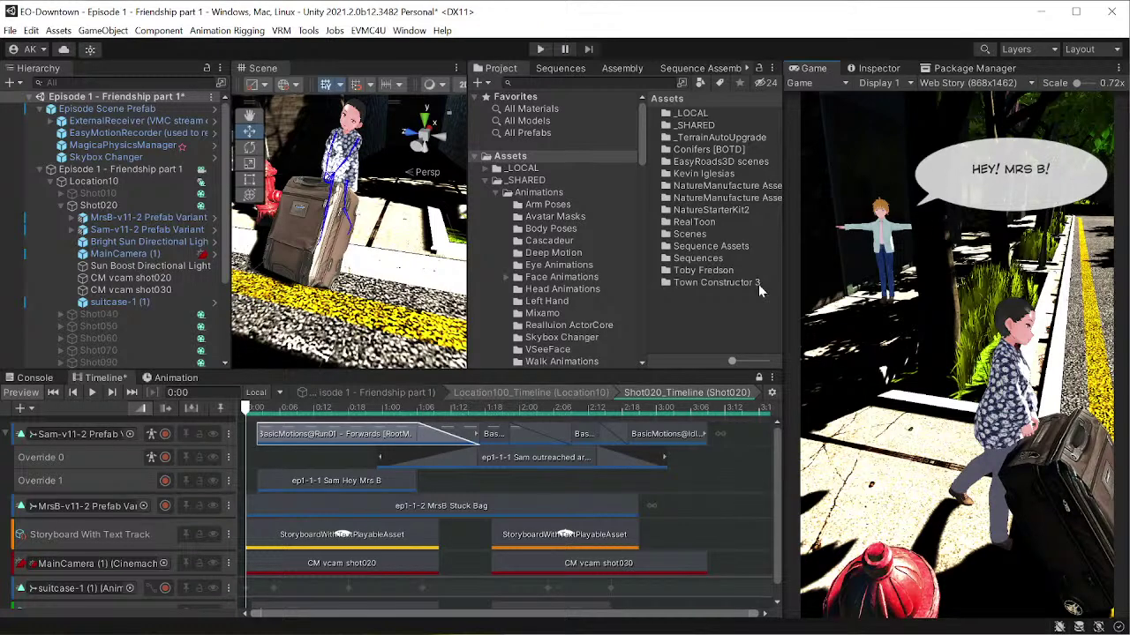
{"action": "left_click", "coordinate": [502, 409]}
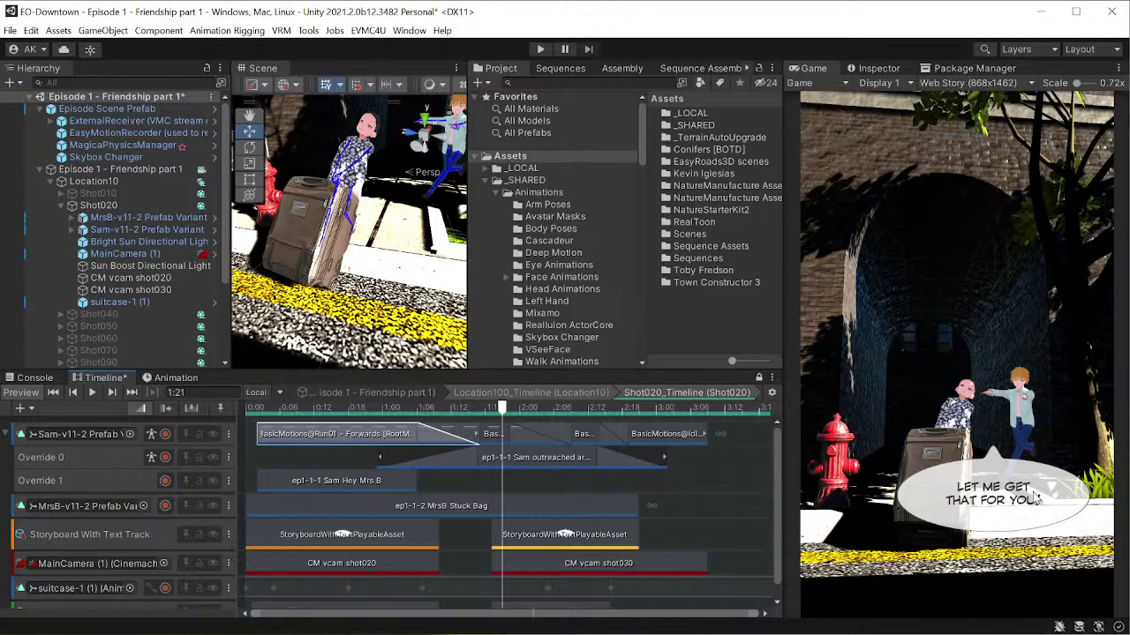
- Examine the first storyboard clip's text settings and locate its speech-8 board image in the project, and return to the Game view
{"action": "left_click", "coordinate": [370, 538]}
{"action": "left_click", "coordinate": [554, 539]}
{"action": "left_click", "coordinate": [431, 542]}
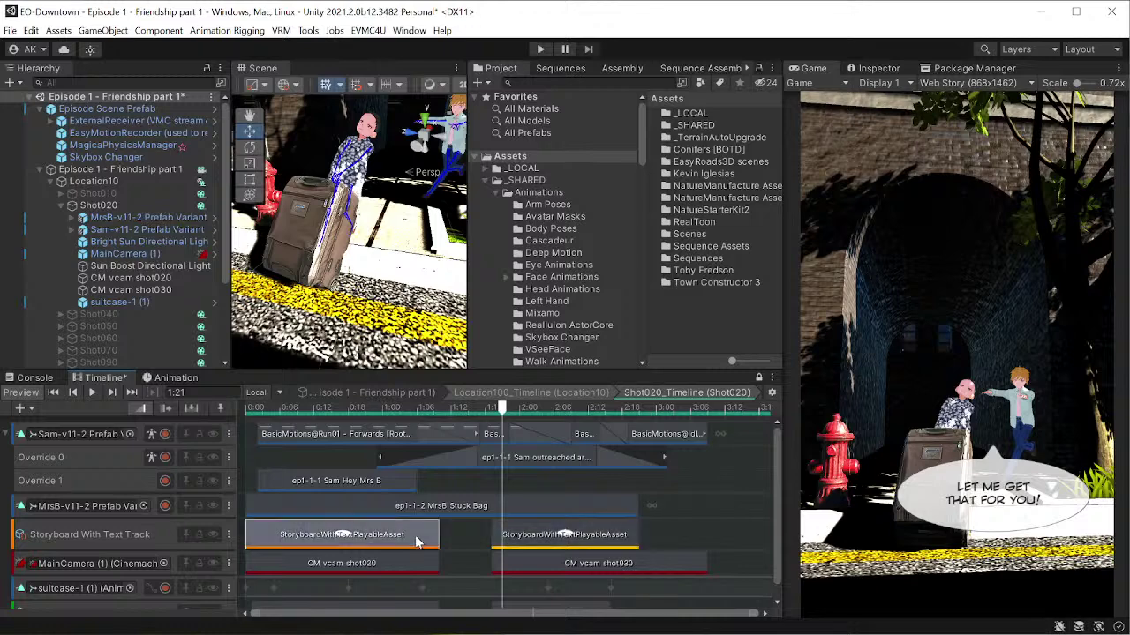
{"action": "left_click", "coordinate": [870, 69]}
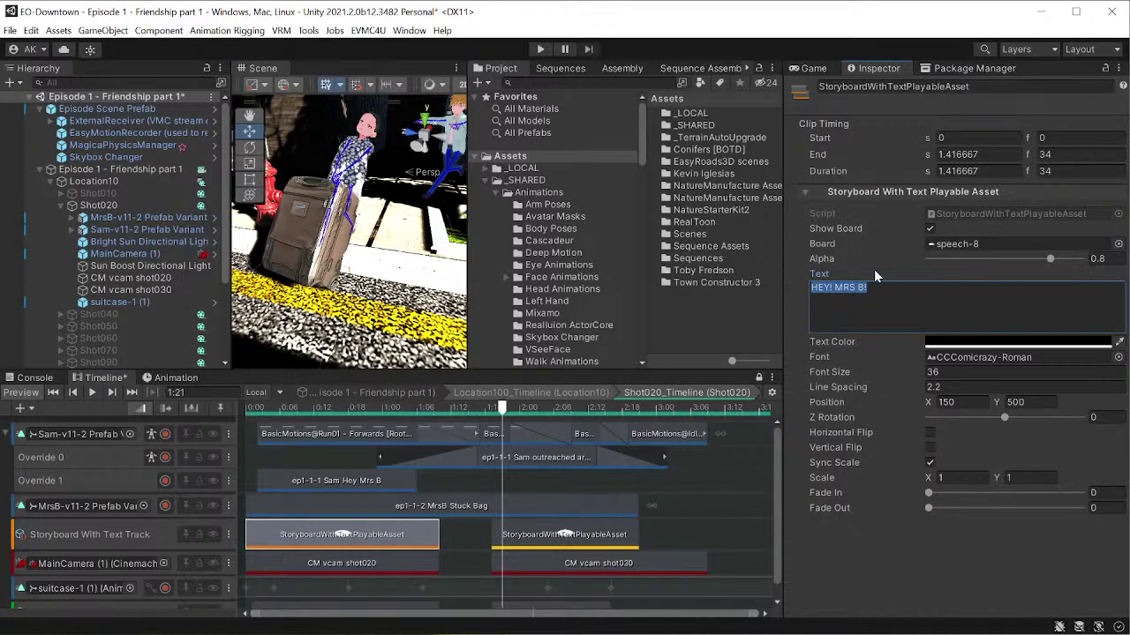
{"action": "left_click", "coordinate": [997, 244]}
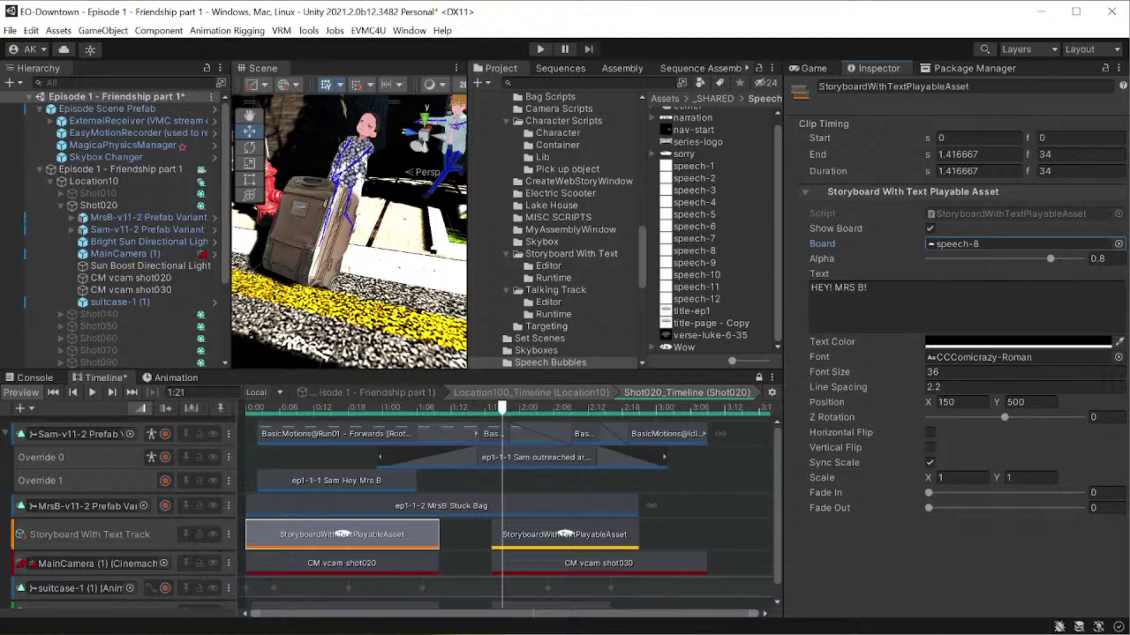
{"action": "left_click", "coordinate": [830, 287]}
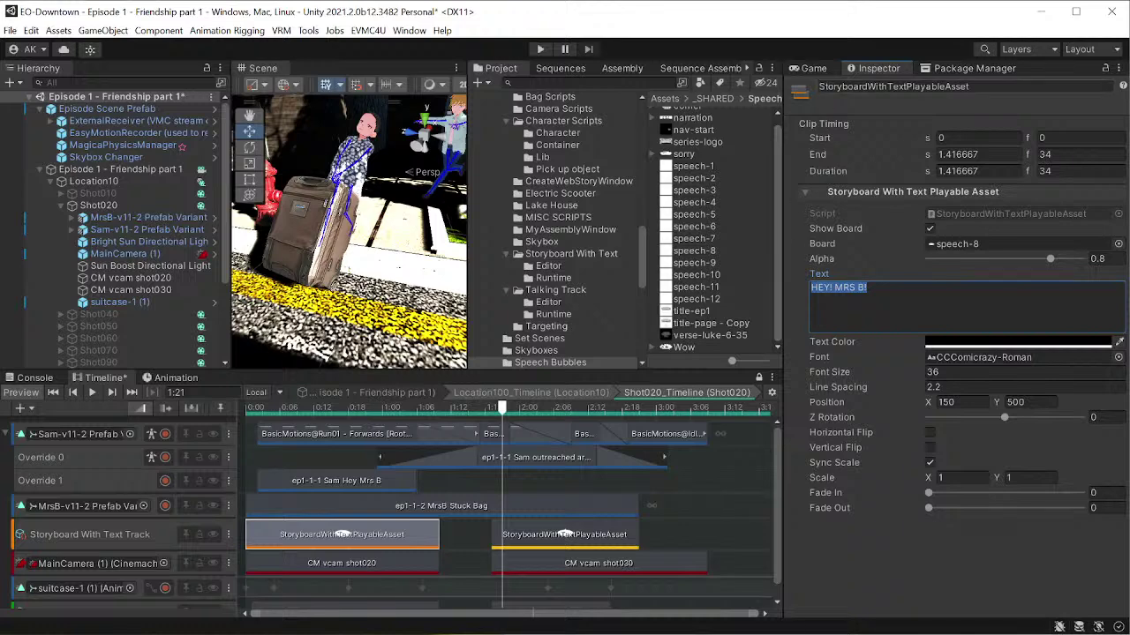
{"action": "left_click", "coordinate": [813, 68]}
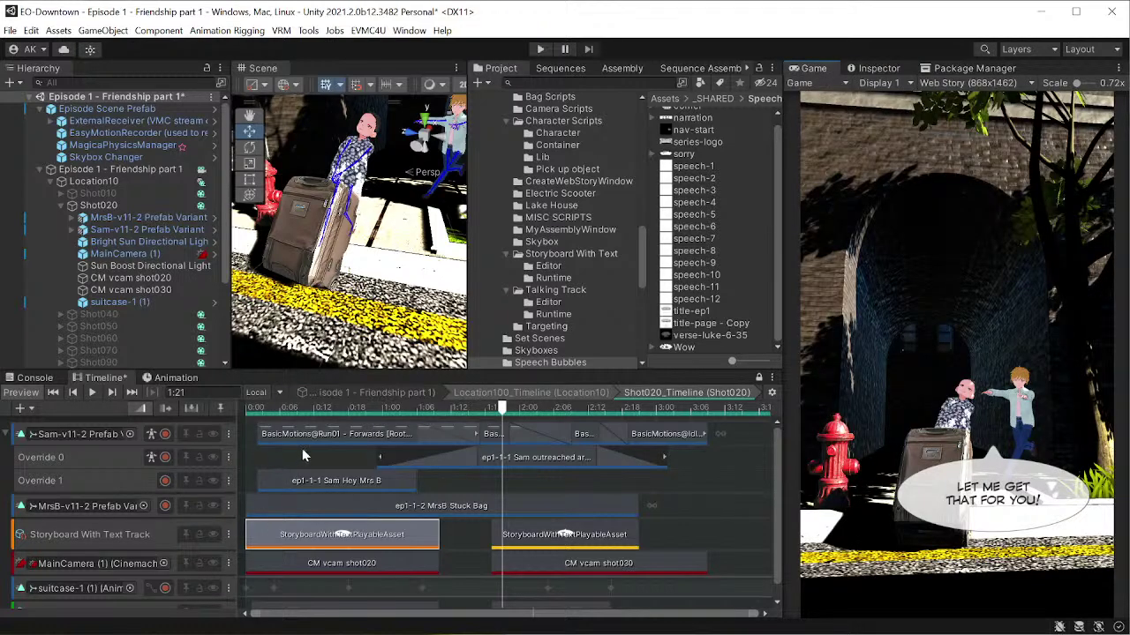
- Preview the shot at 0:15, and examine the first storyboard clip's text settings, locating its CCComicrazy-Roman font in the project
{"action": "left_click", "coordinate": [333, 412]}
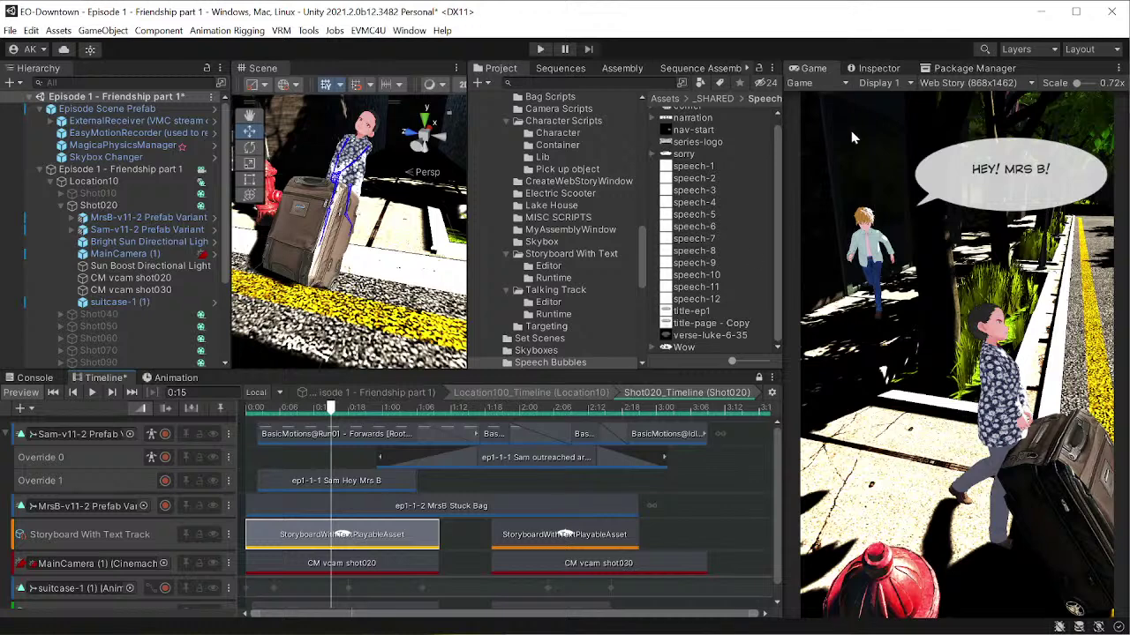
{"action": "left_click", "coordinate": [866, 74]}
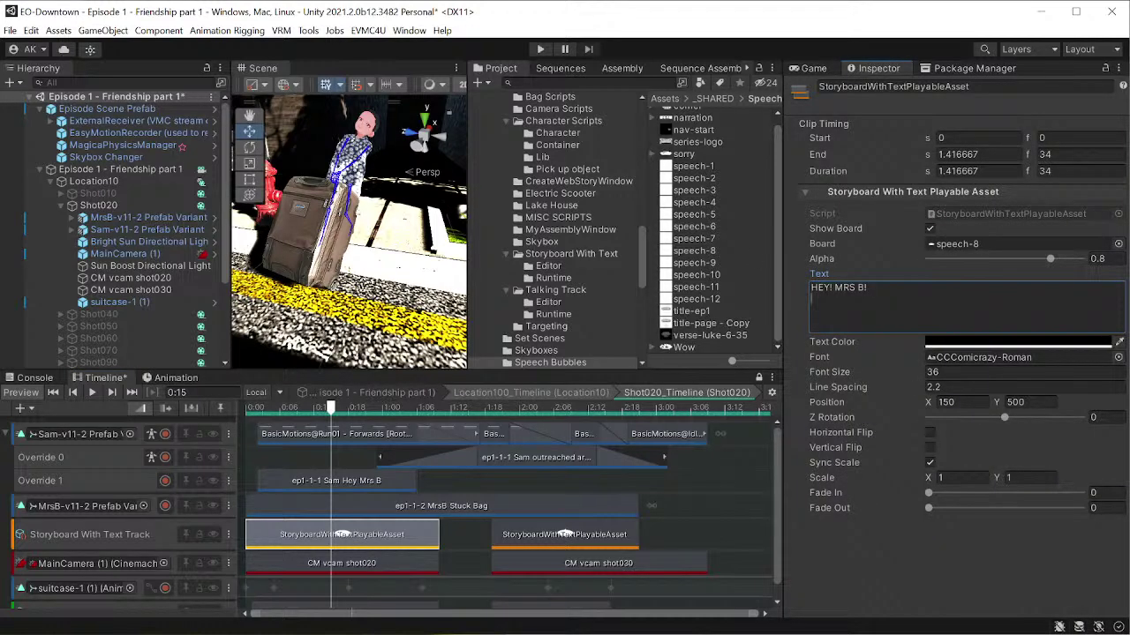
{"action": "left_click", "coordinate": [982, 356]}
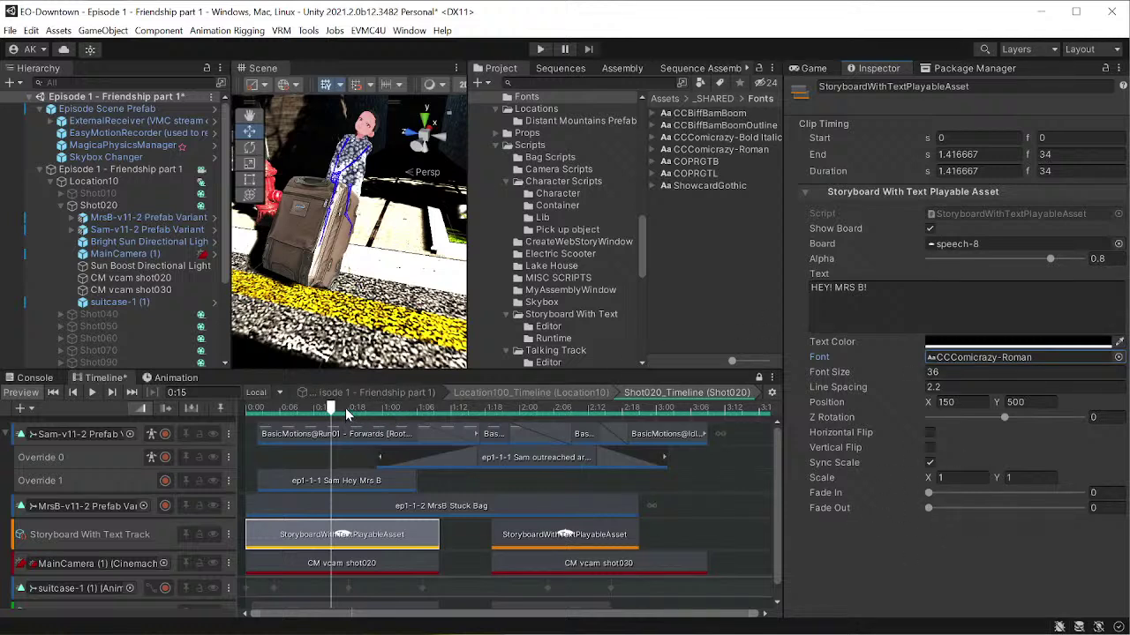
- Scrub the shot to 1:05, examine the Cinemachine and suitcase tracks, and preview the suitcase's recorded animation at frame 26
{"action": "left_click_drag", "start_coordinate": [333, 408], "coordinate": [411, 409]}
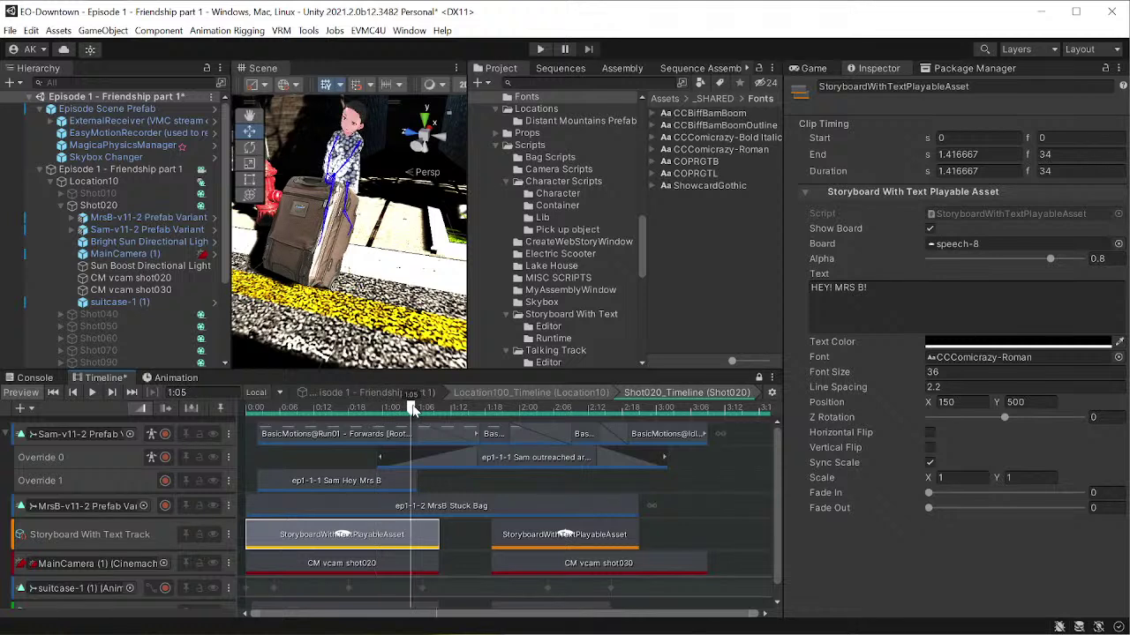
{"action": "left_click", "coordinate": [172, 563]}
{"action": "scroll", "coordinate": [146, 573], "scroll_direction": "down", "scroll_amount": 1}
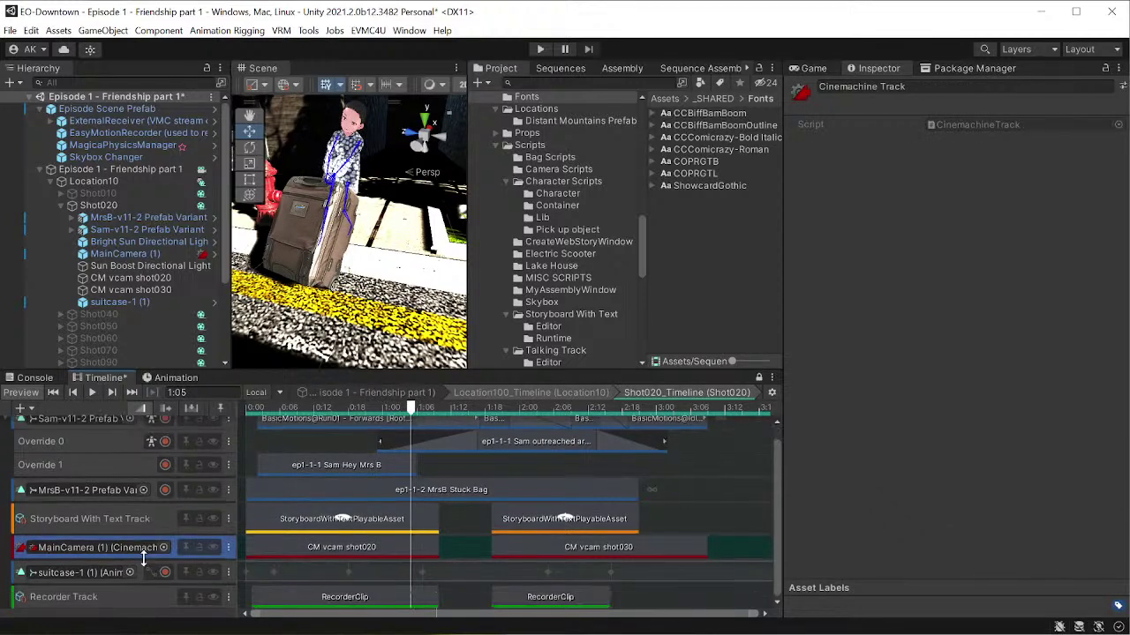
{"action": "left_click", "coordinate": [138, 572]}
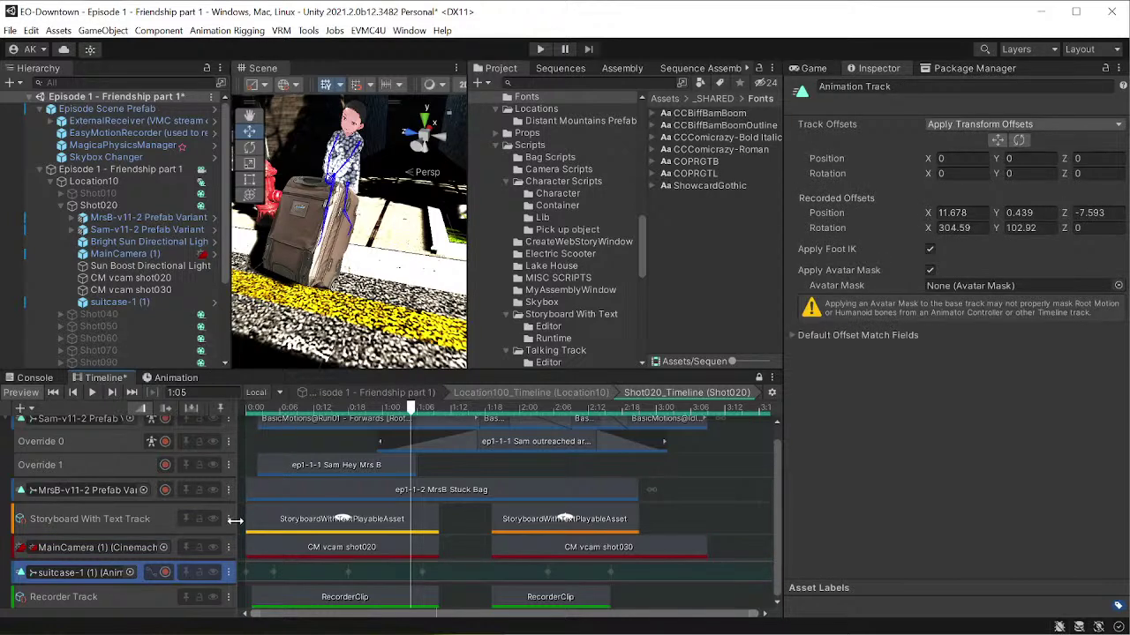
{"action": "double_click", "coordinate": [264, 572]}
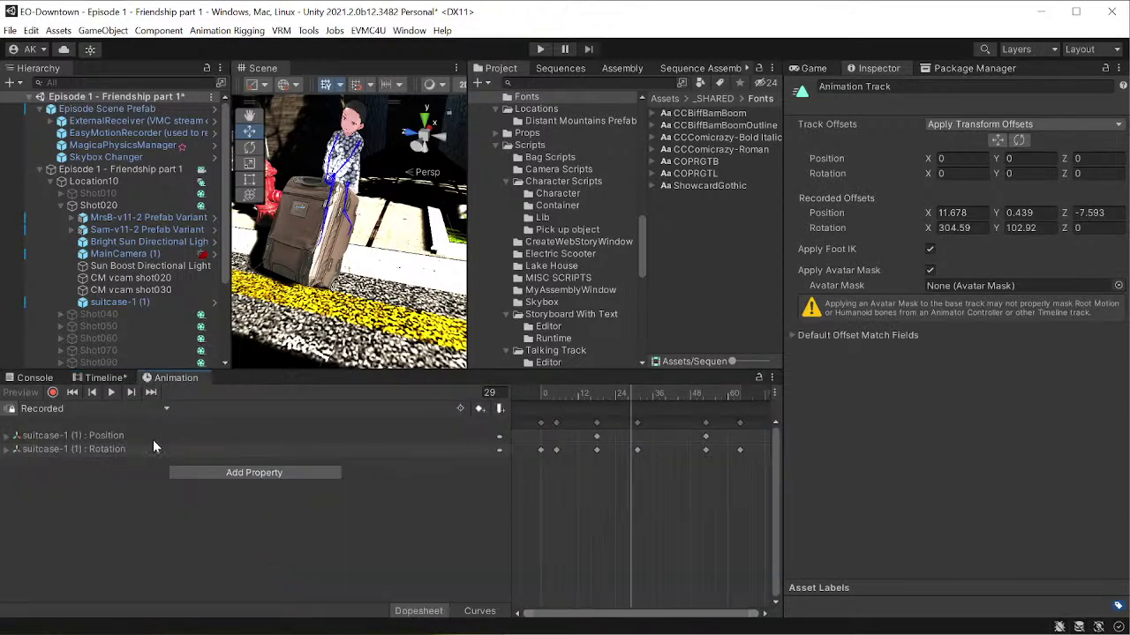
{"action": "left_click_drag", "start_coordinate": [542, 394], "coordinate": [623, 394]}
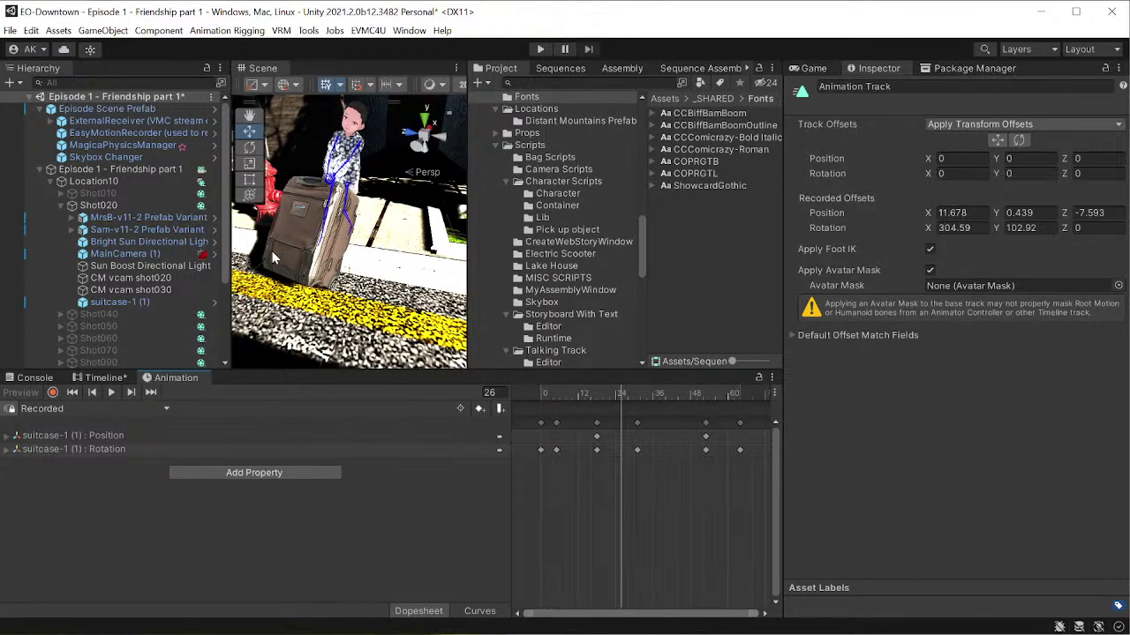
{"action": "left_click", "coordinate": [103, 377]}
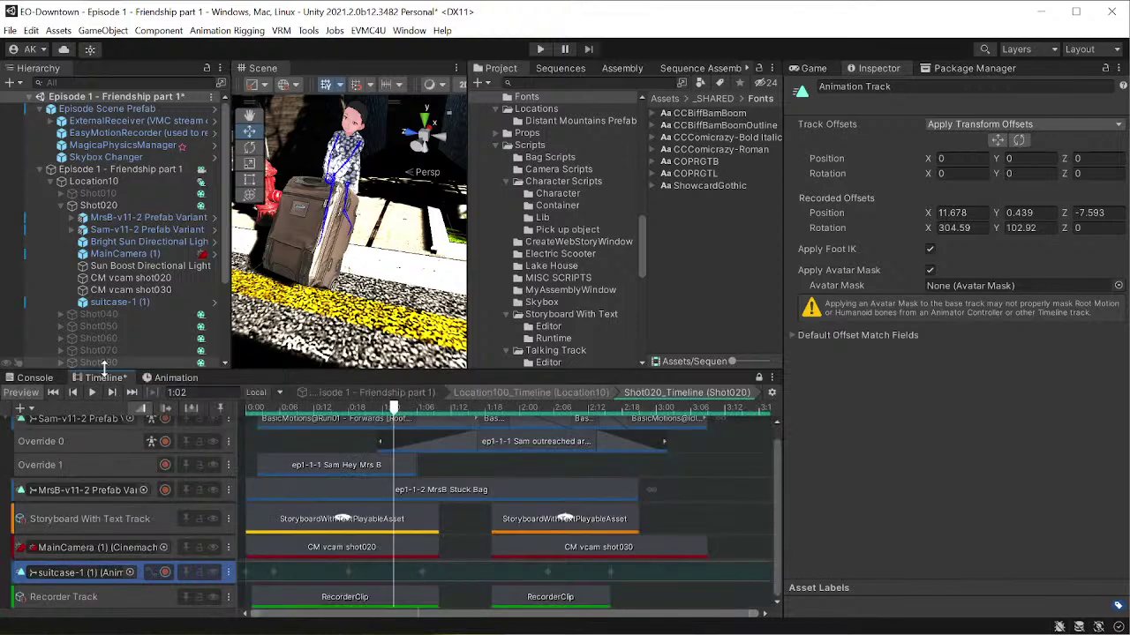
- Examine both Recorder Track clips' movie output settings and file names, and scrub their time ranges to 1:08 and 2:07
{"action": "left_click", "coordinate": [131, 604]}
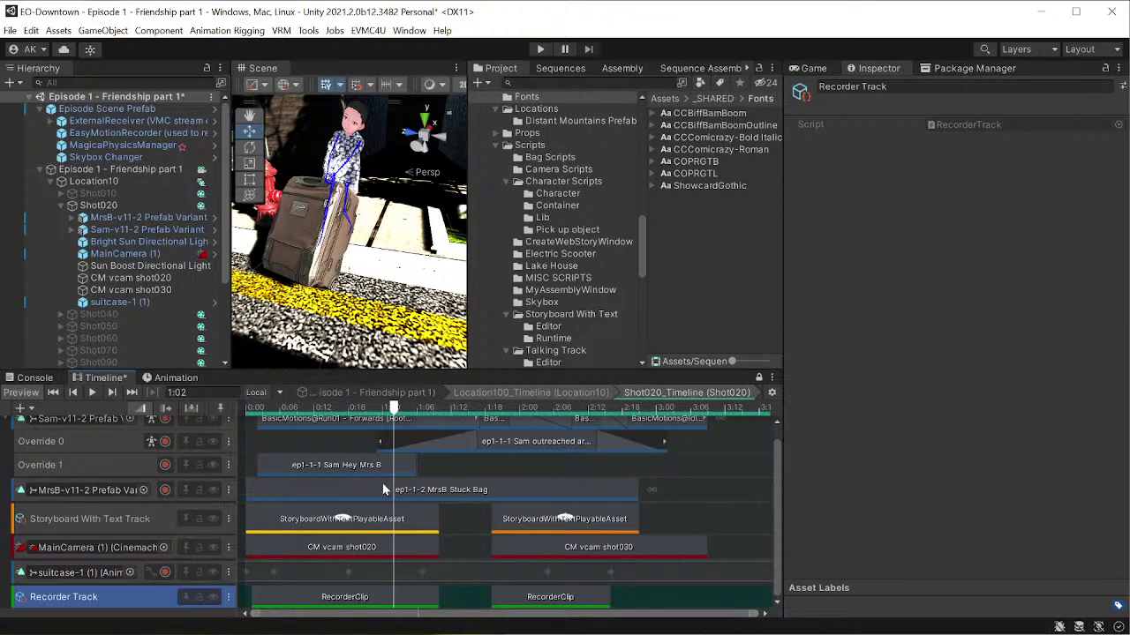
{"action": "left_click", "coordinate": [308, 600]}
{"action": "left_click", "coordinate": [954, 429]}
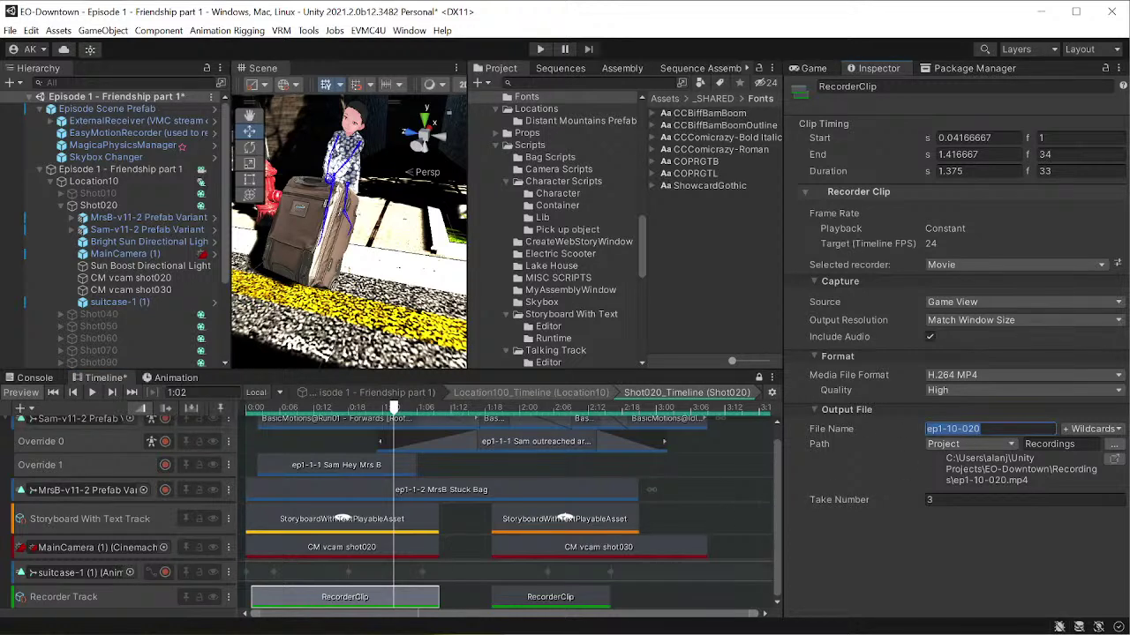
{"action": "left_click", "coordinate": [510, 598]}
{"action": "left_click_drag", "start_coordinate": [983, 430], "coordinate": [968, 430]}
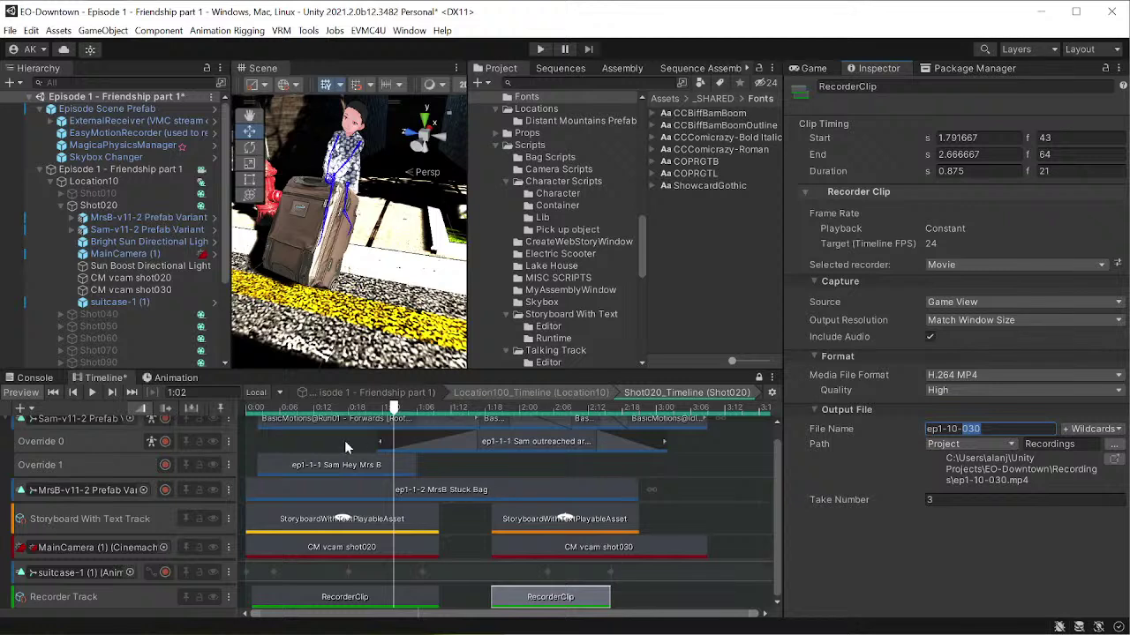
{"action": "left_click_drag", "start_coordinate": [260, 410], "coordinate": [428, 417]}
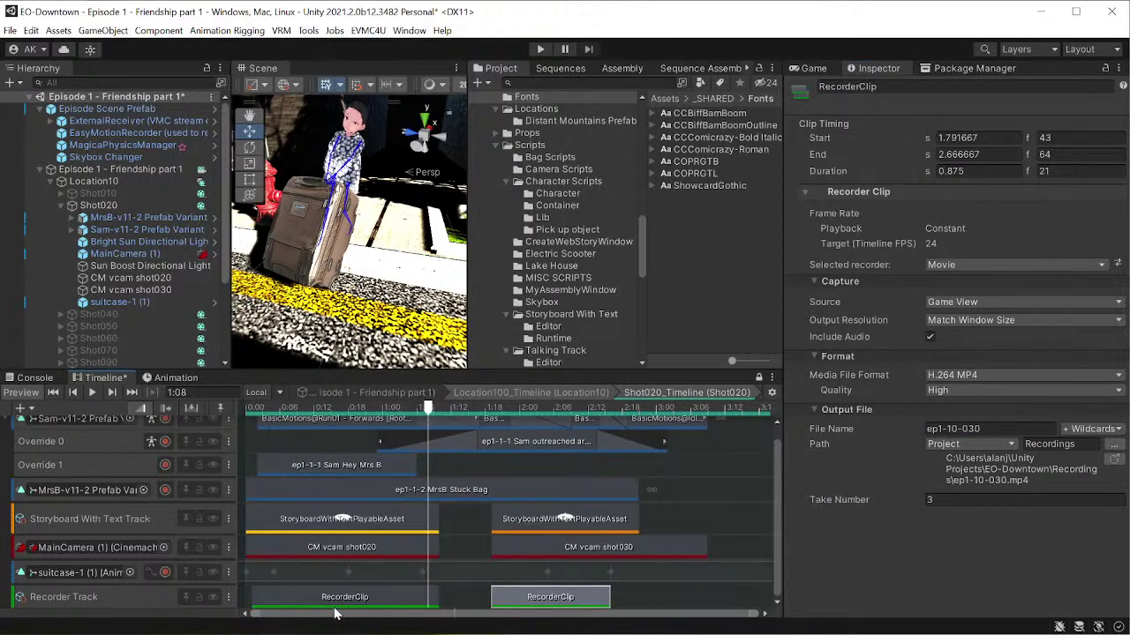
{"action": "left_click_drag", "start_coordinate": [497, 415], "coordinate": [559, 411]}
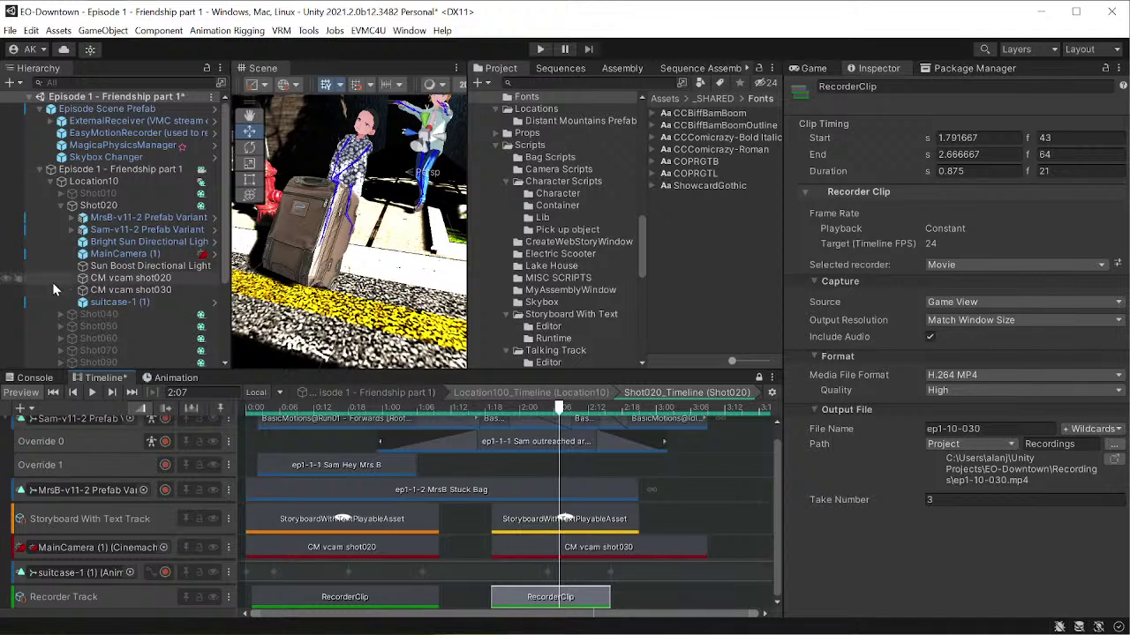
- Examine Shot020's MrsB and Sam characters, Bright Sun Directional Light and MainCamera in turn
{"action": "left_click", "coordinate": [128, 218]}
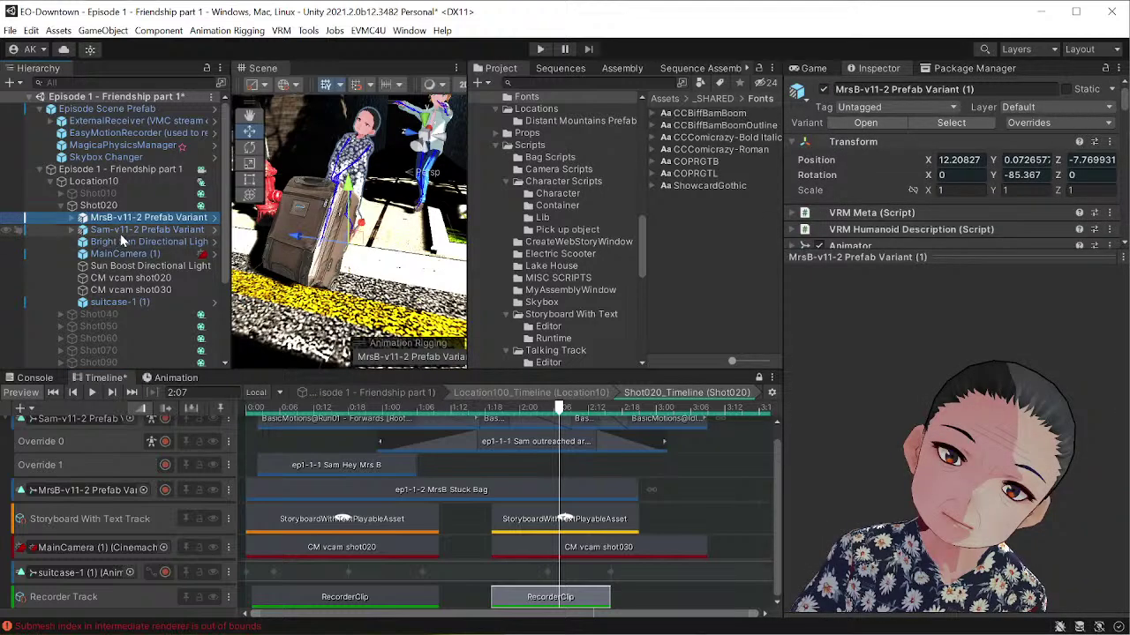
{"action": "key", "text": "Down"}
{"action": "left_click", "coordinate": [124, 242]}
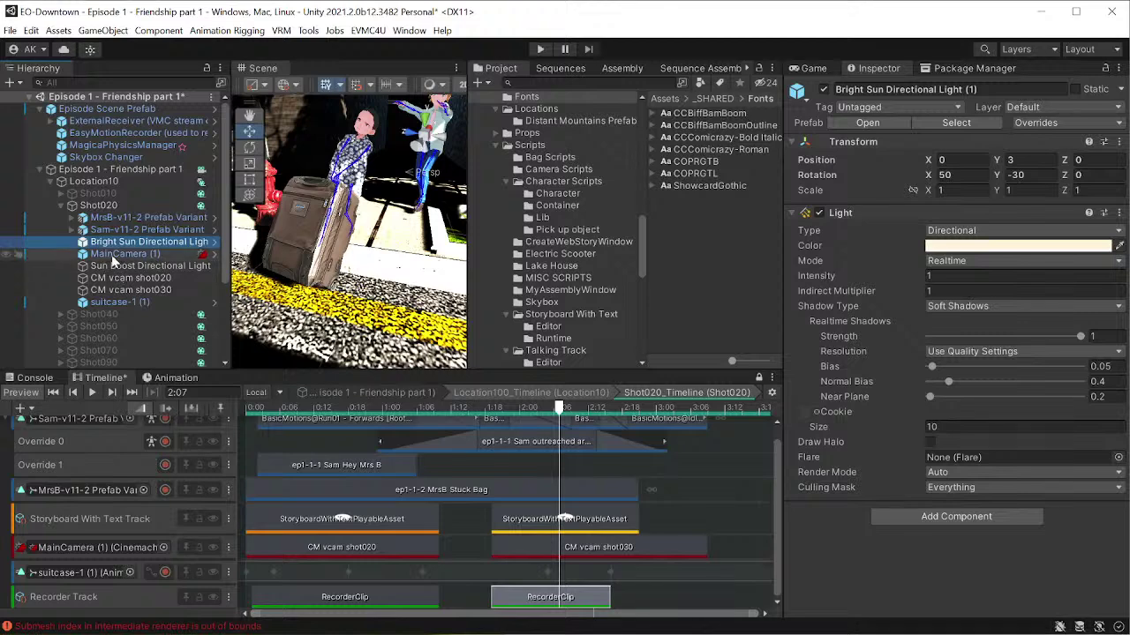
{"action": "left_click", "coordinate": [124, 254]}
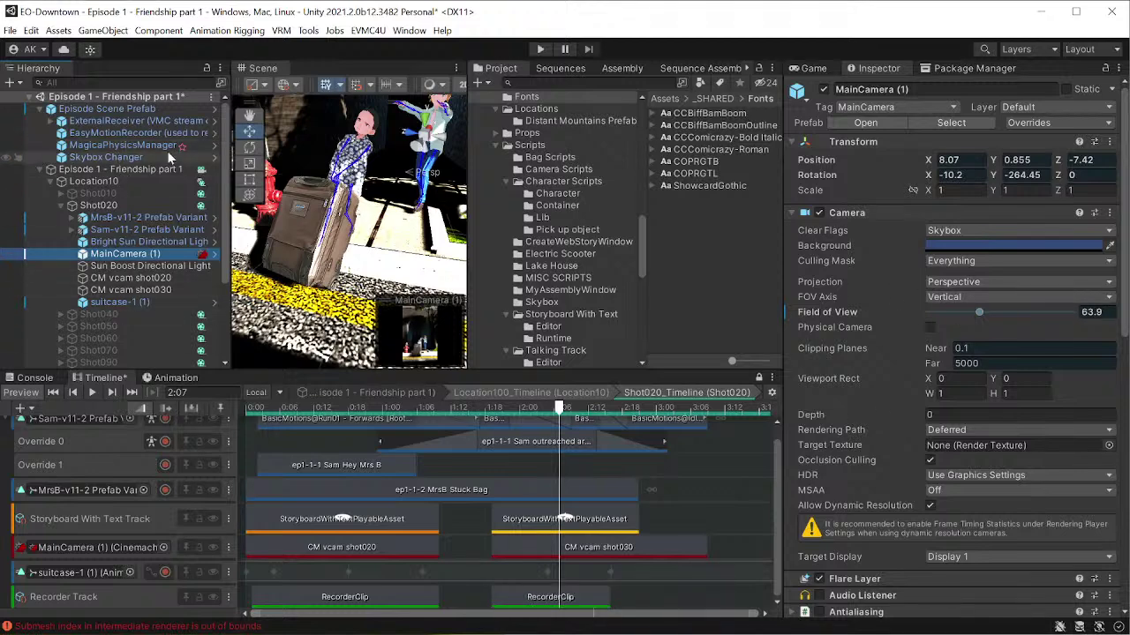
- Examine the Sun Boost Directional Light by switching it off and on, and inspect the CM vcam shot030 and suitcase-1 settings
{"action": "left_click", "coordinate": [148, 267]}
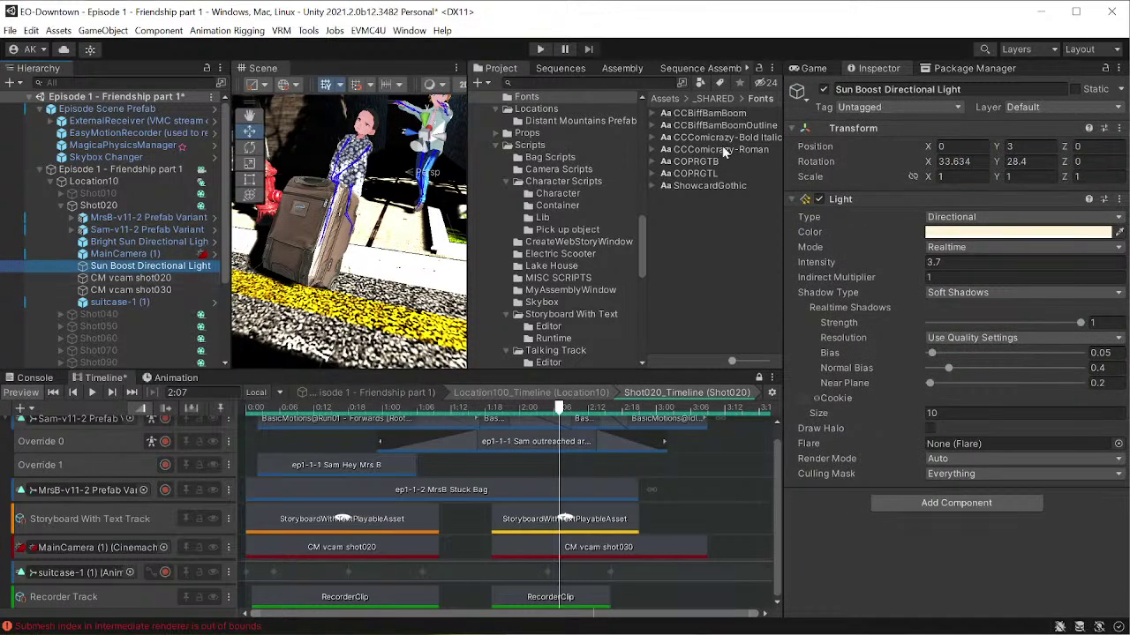
{"action": "left_click", "coordinate": [823, 89]}
{"action": "left_click", "coordinate": [825, 90]}
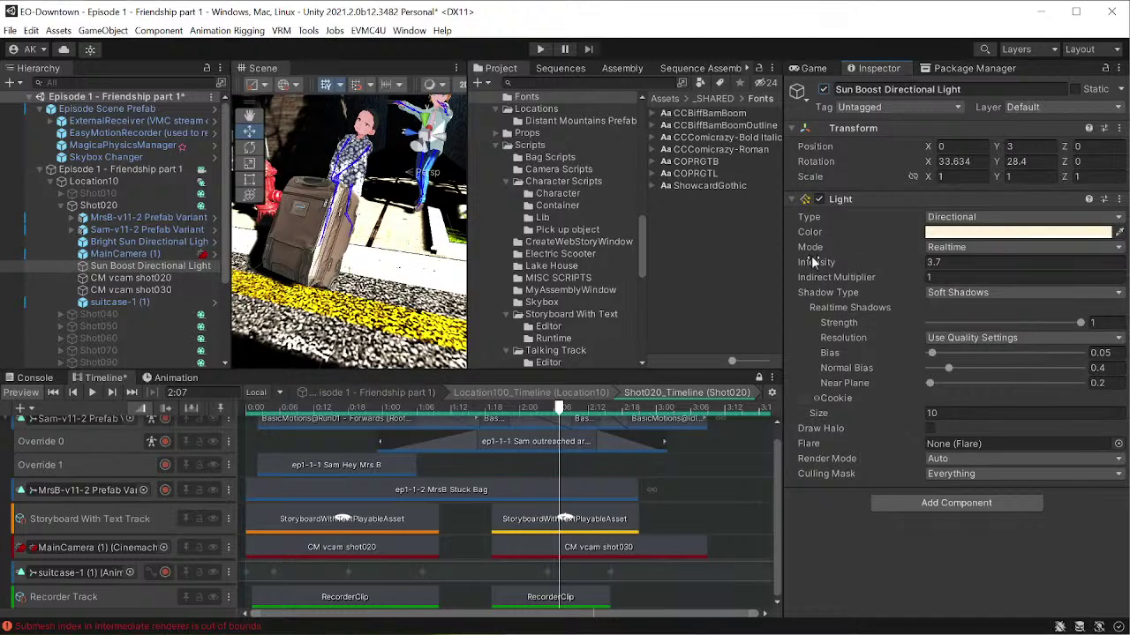
{"action": "left_click", "coordinate": [146, 291]}
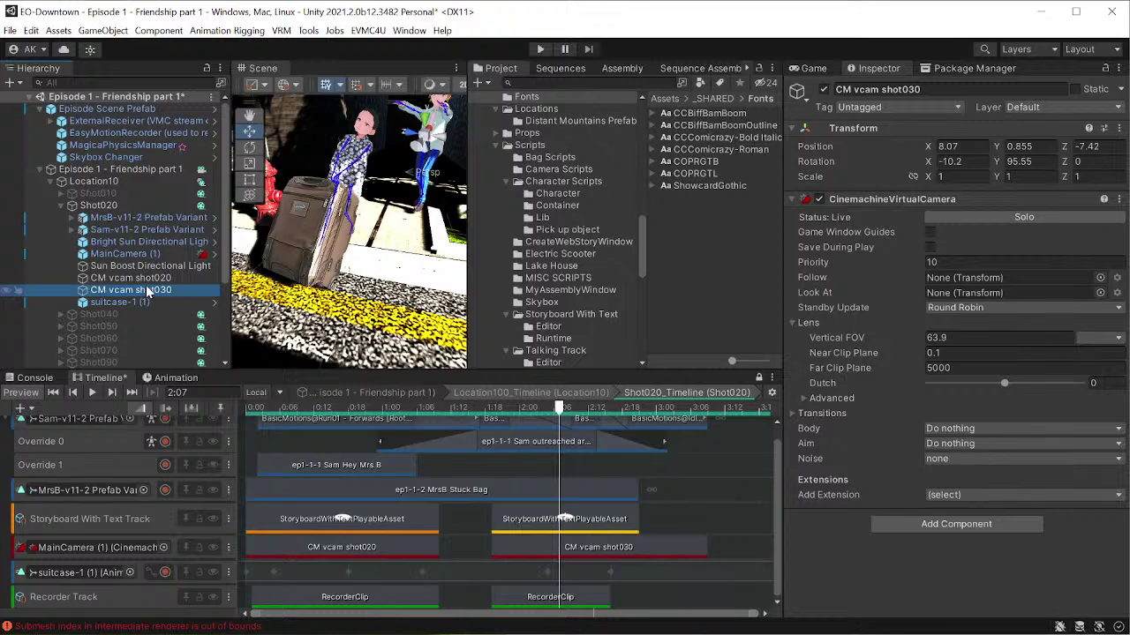
{"action": "left_click", "coordinate": [130, 303]}
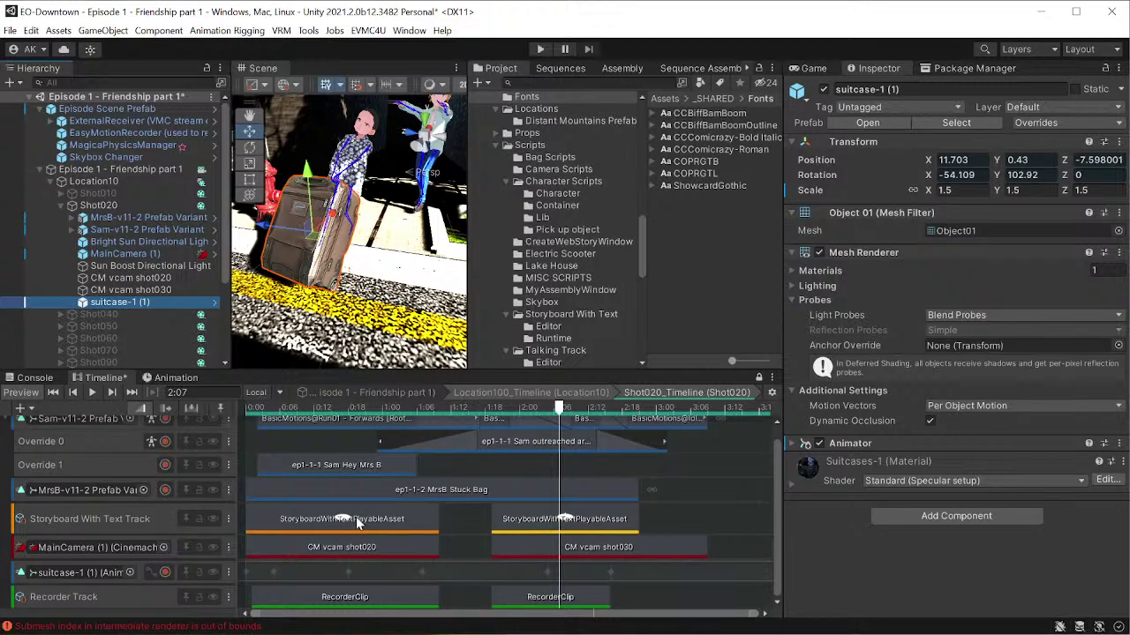
- Preview the completed shot in the Game view, scrubbing the timeline from 0:00 to 2:01
{"action": "left_click", "coordinate": [257, 408]}
{"action": "left_click", "coordinate": [247, 409]}
{"action": "left_click", "coordinate": [813, 68]}
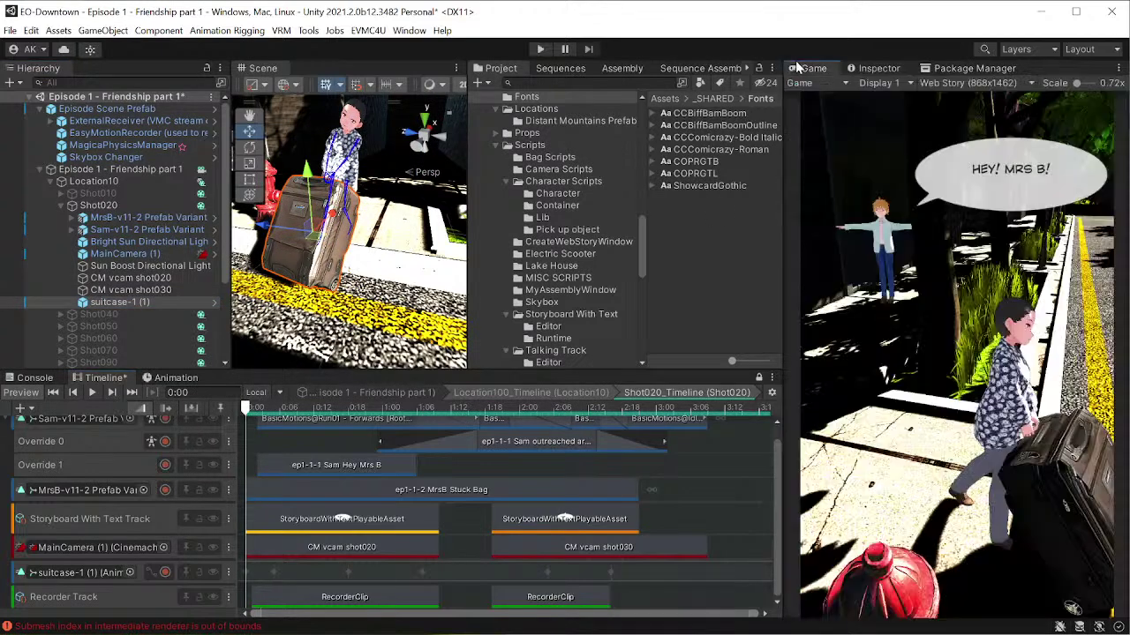
{"action": "left_click_drag", "start_coordinate": [251, 409], "coordinate": [525, 404]}
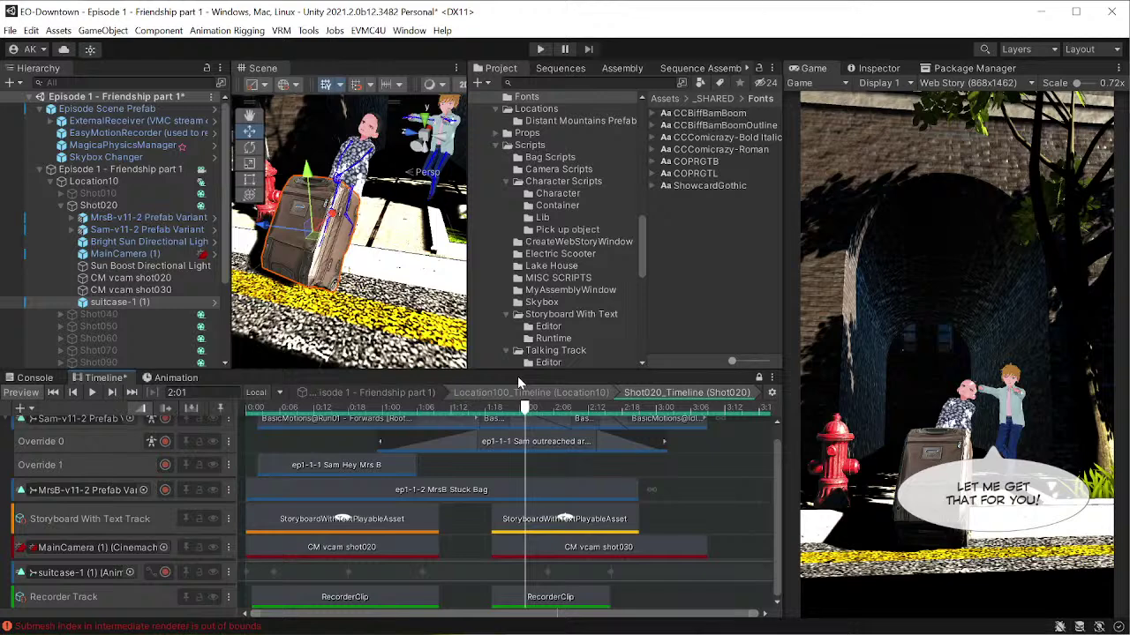